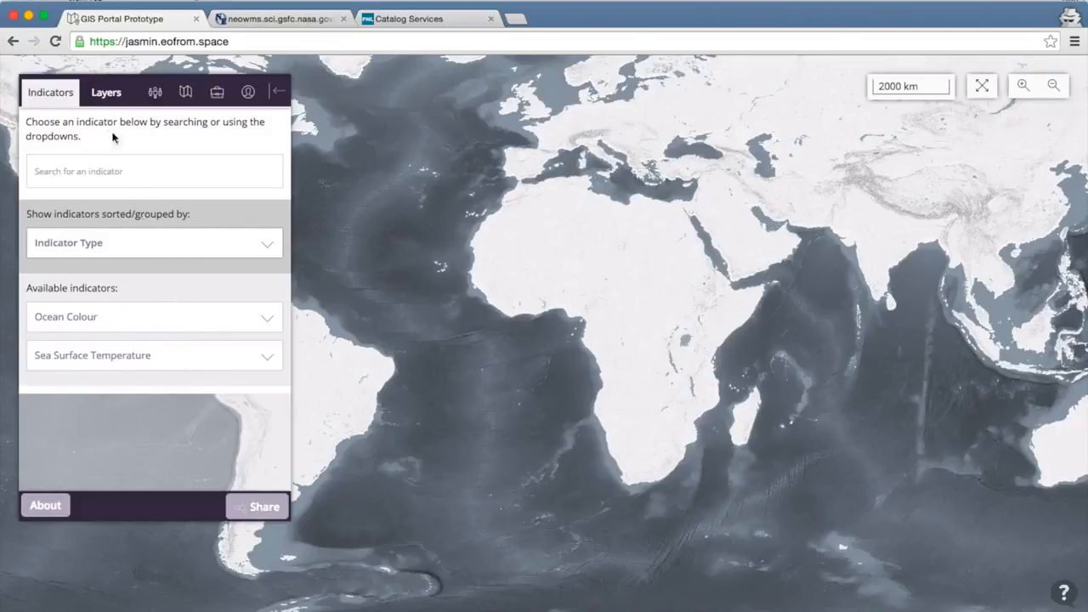
- Add the monthly Chlorophyll A Concentration indicator from Ocean Colour to the map
left_click(179, 330)
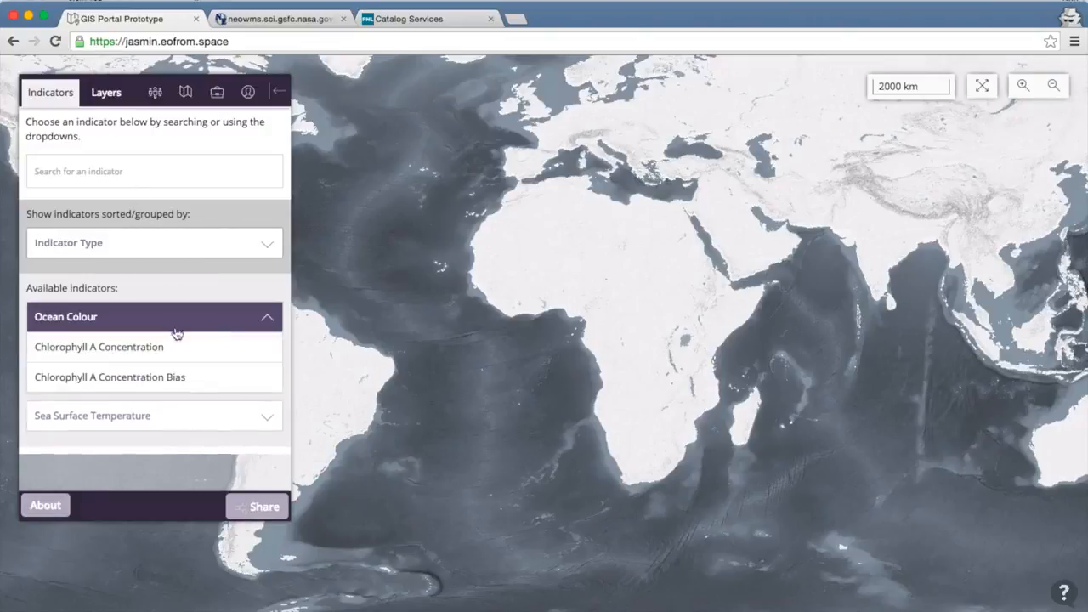
left_click(161, 348)
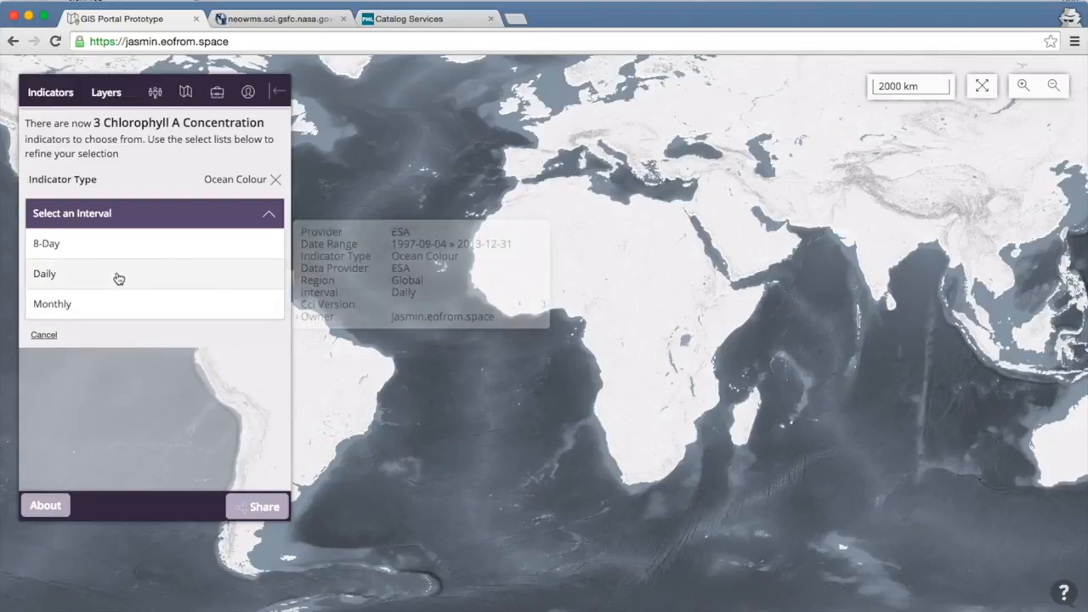
left_click(128, 311)
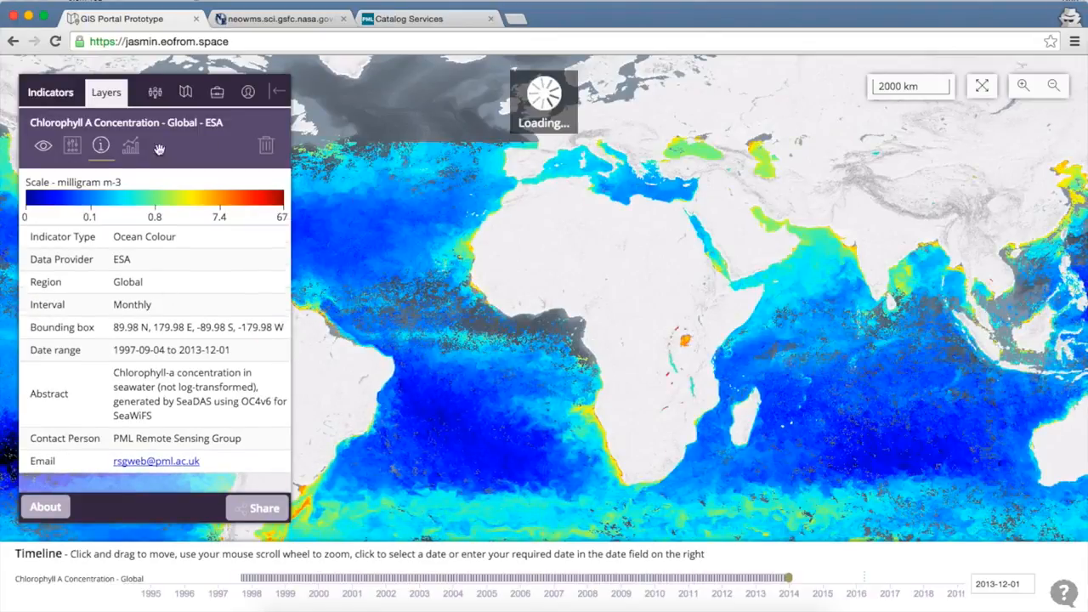
left_click(53, 93)
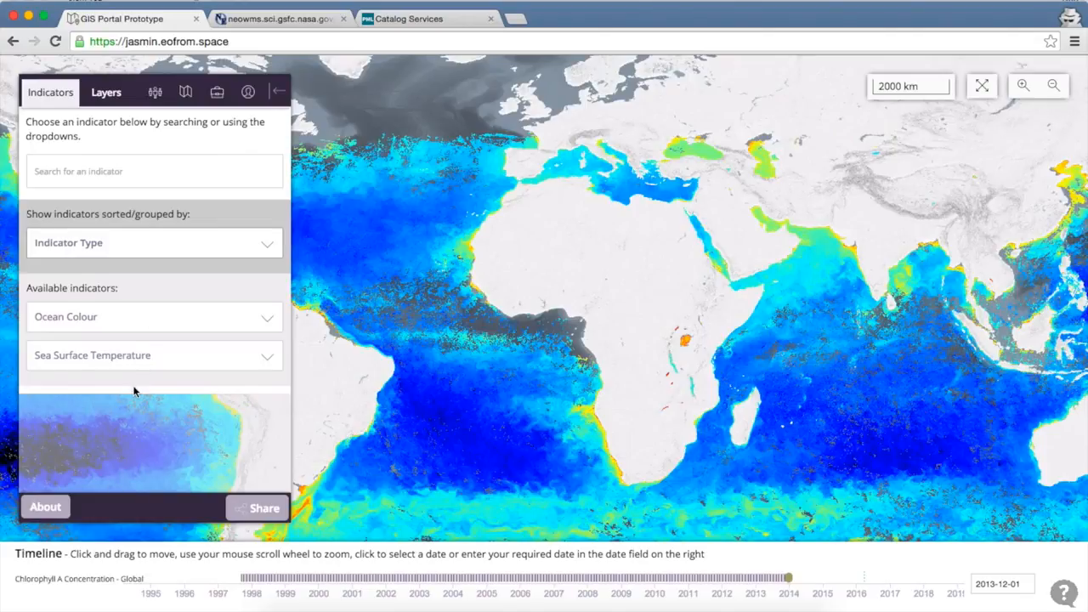
left_click(106, 96)
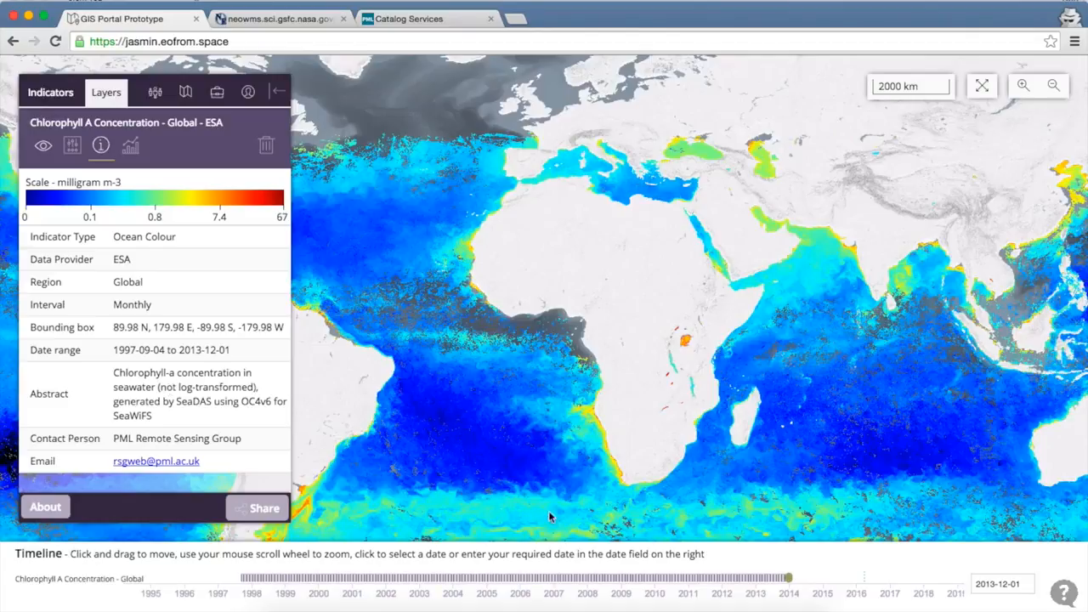
left_click_drag(682, 412, 645, 374)
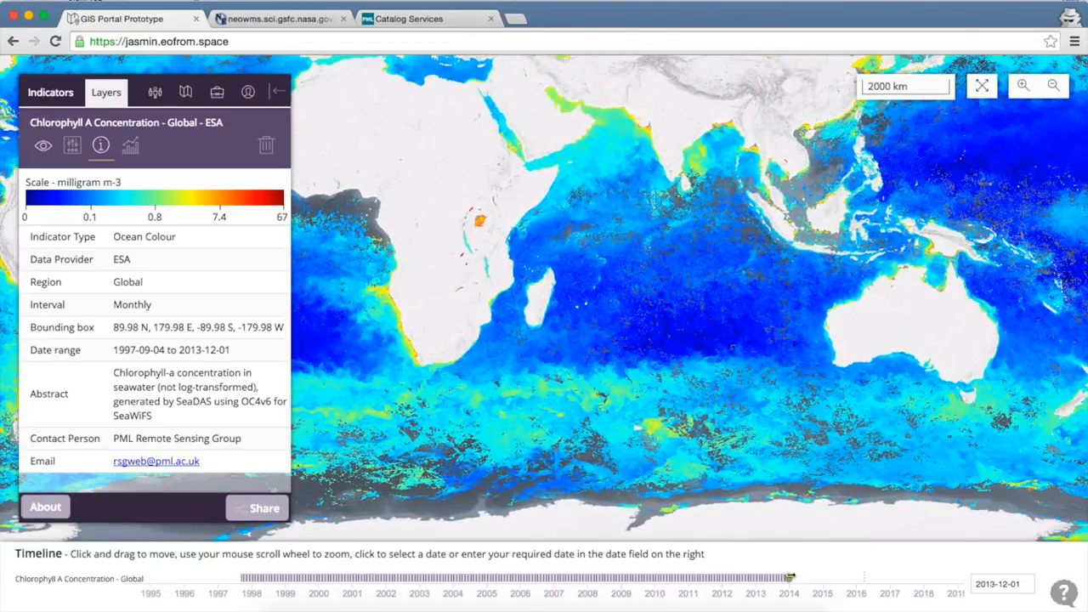
- Set the map's timeline date to 14 May 2013
left_click(1000, 586)
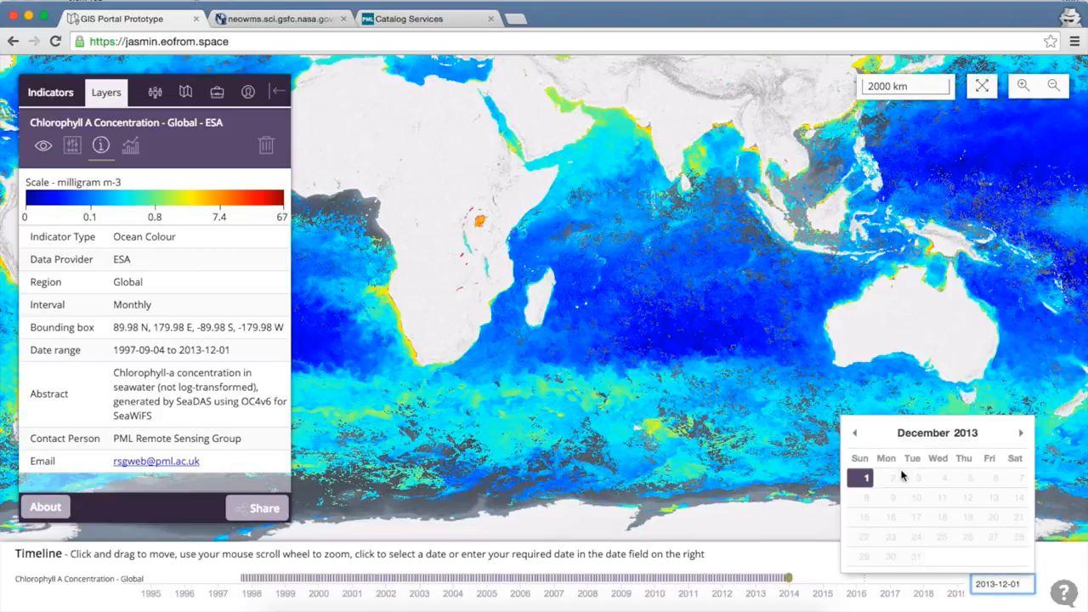
left_click(855, 433)
left_click(855, 433)
left_click(854, 433)
left_click(854, 433)
left_click(854, 433)
left_click(855, 433)
left_click(854, 432)
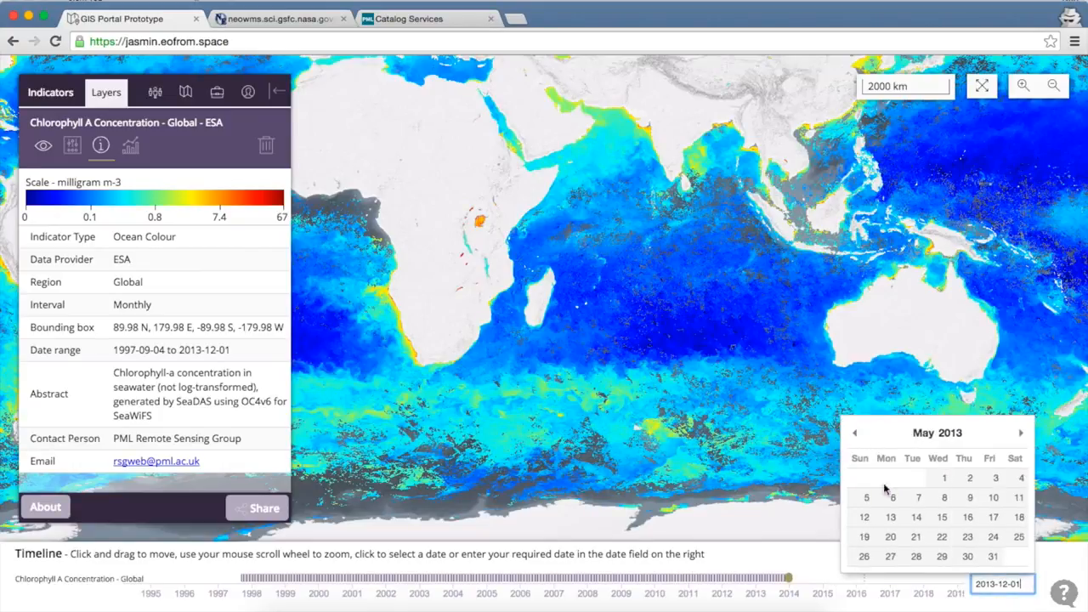
left_click(917, 516)
left_click_drag(616, 286, 807, 394)
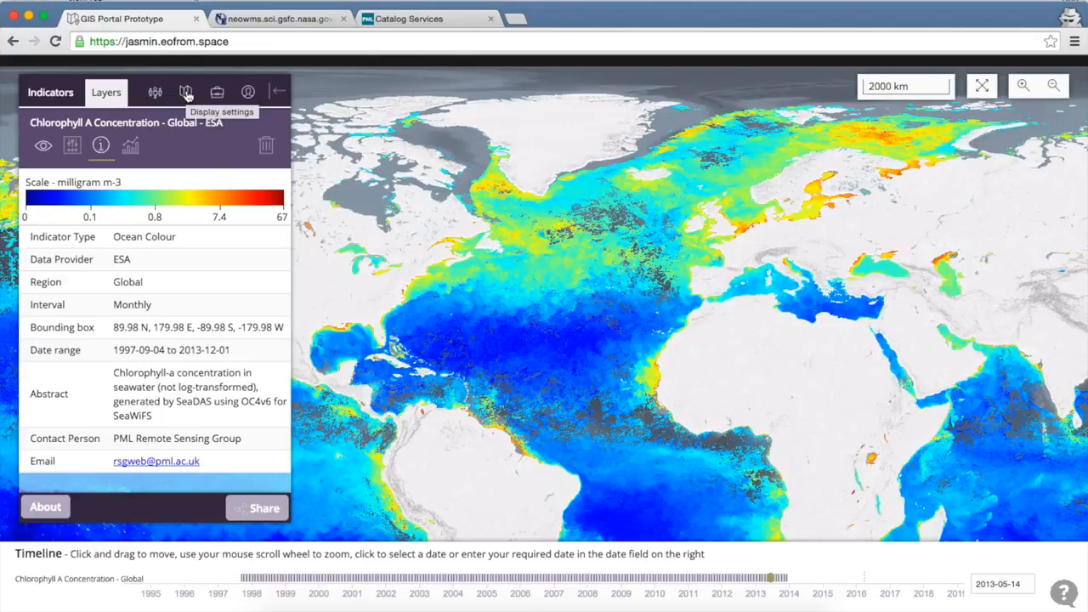
- Copy the NASA NEO service address neowms.sci.gsfc.nasa.gov/wms/wms from its open page and submit it as an external WMS URL in the portal's display options
left_click(186, 94)
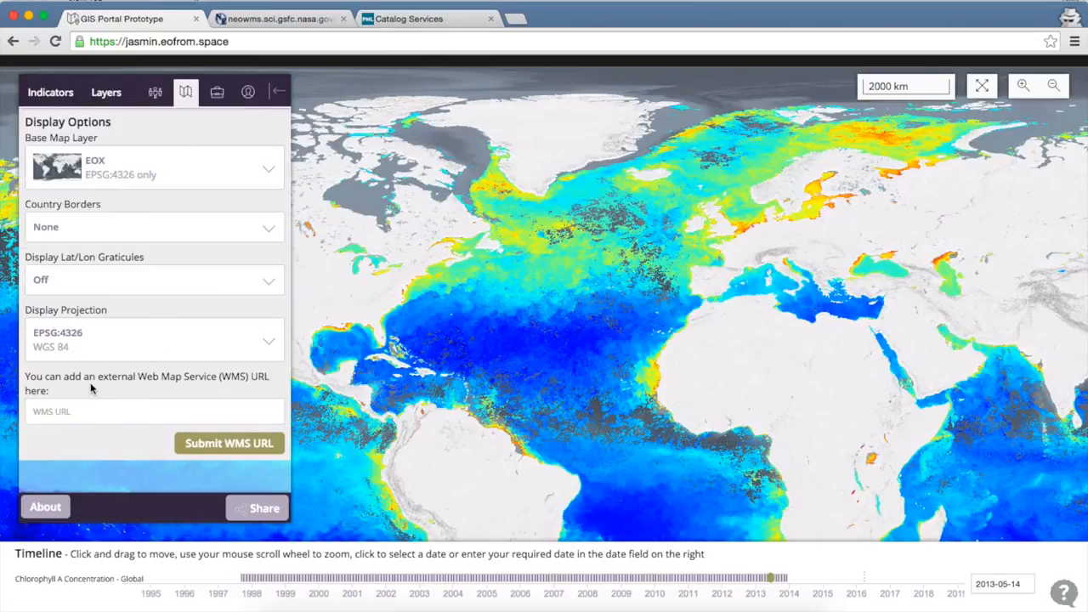
left_click(119, 411)
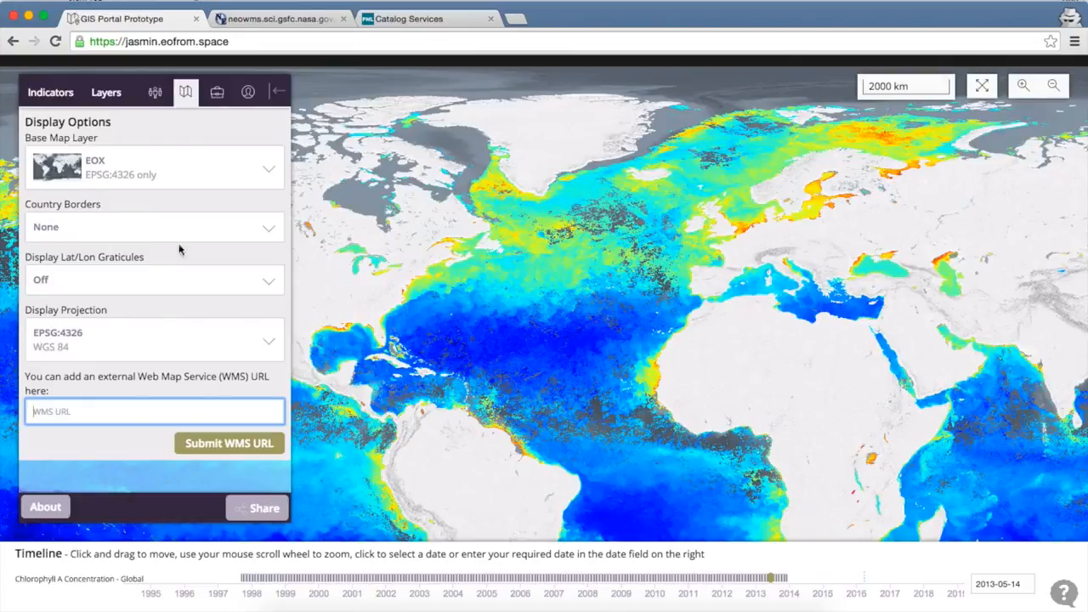
left_click(269, 24)
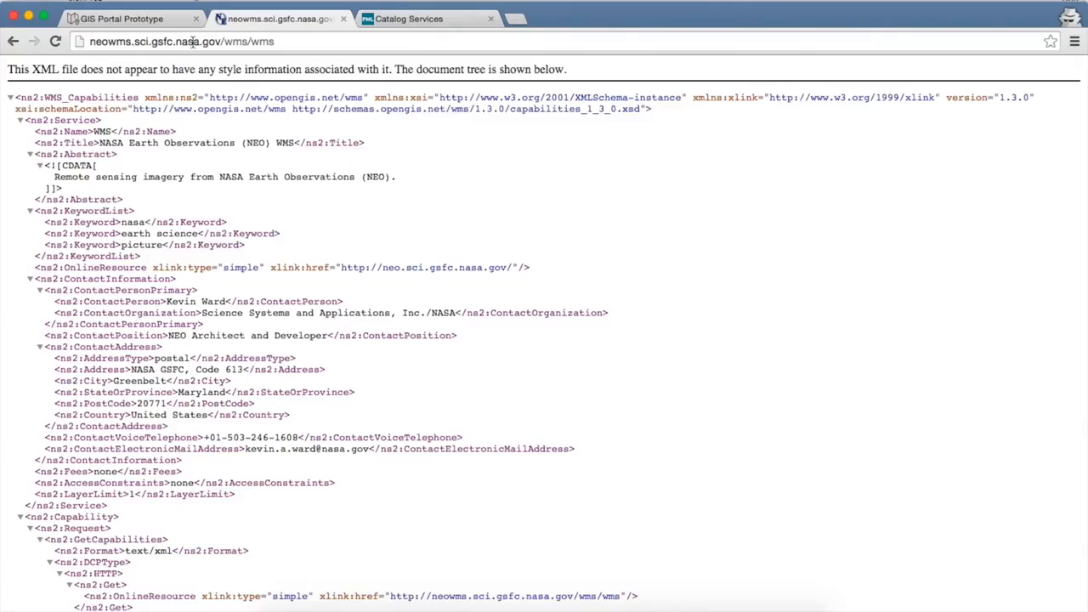
left_click(283, 44)
key("ctrl+c")
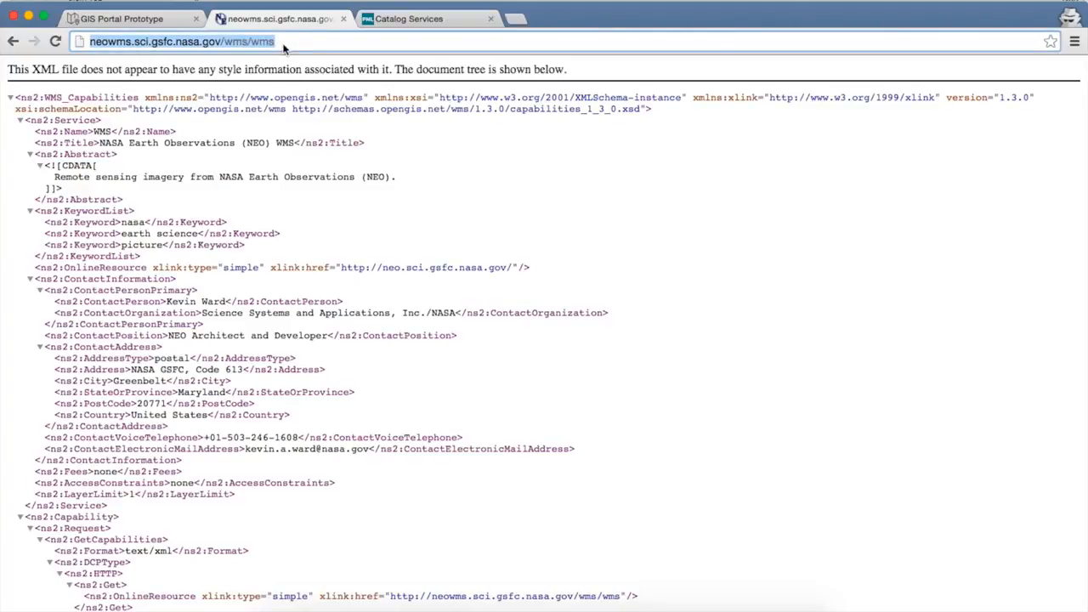
left_click(154, 22)
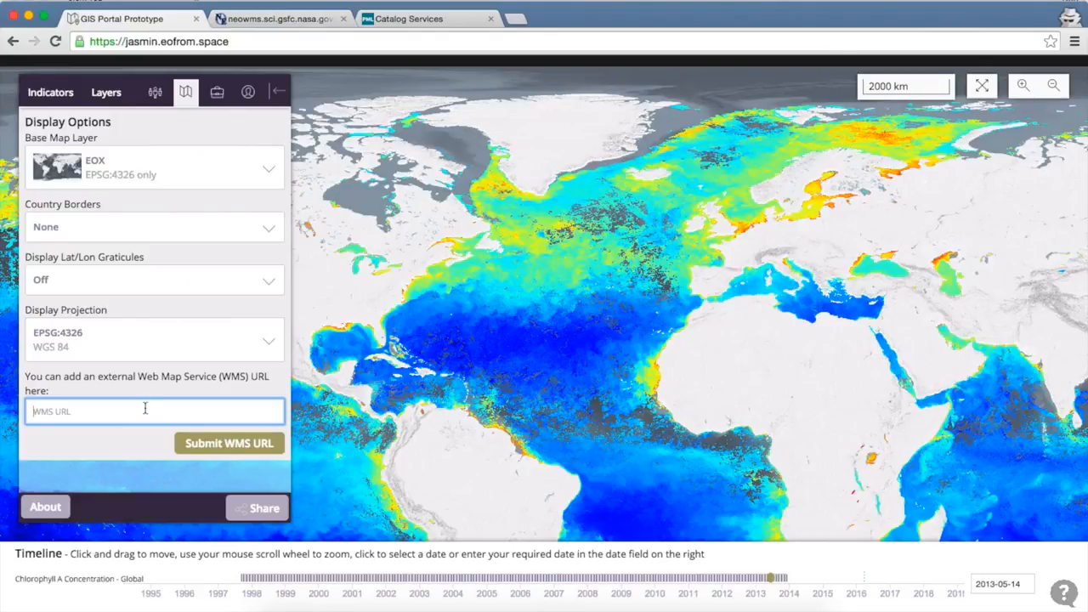
key("ctrl+v")
left_click(220, 445)
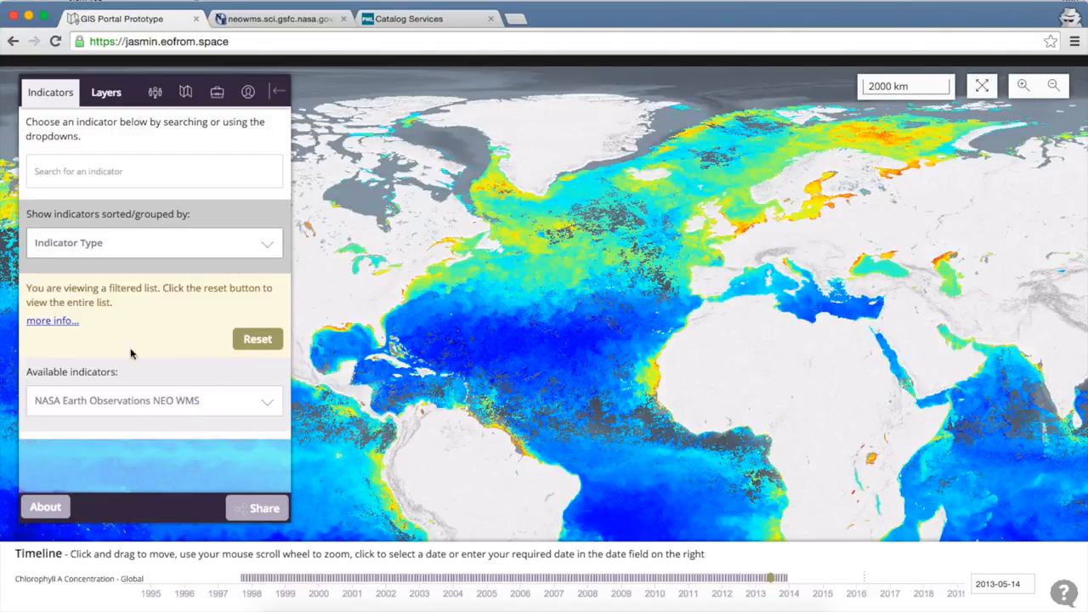
- Add the Land Surface Temperature [day] (8 Day - Terra/modis) layer from the NASA Earth Observations NEO WMS indicators
left_click(204, 408)
scroll(204, 409, "down", 3)
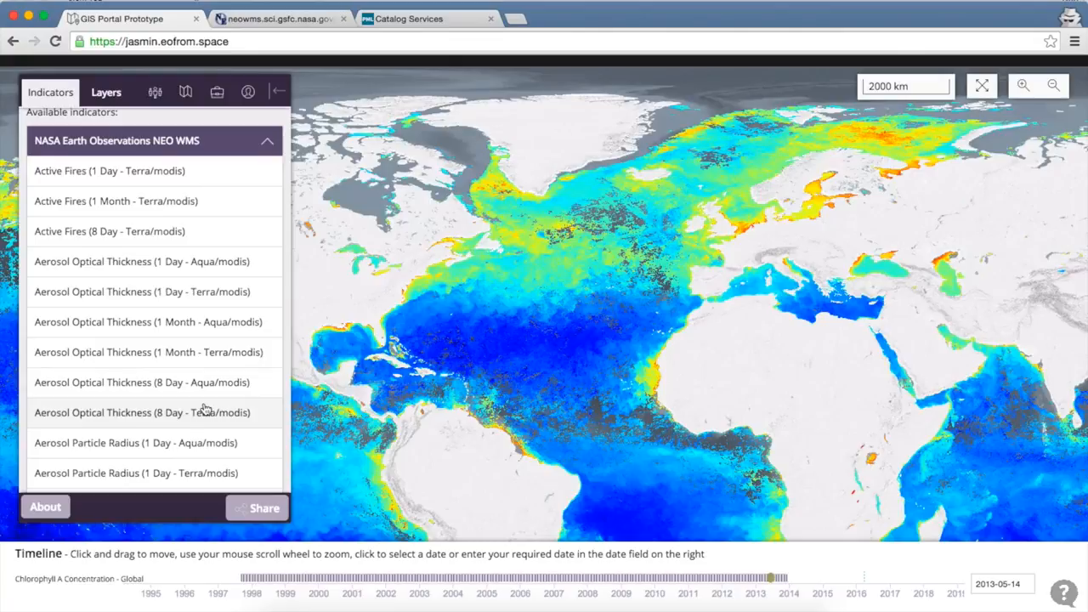
scroll(204, 409, "down", 4)
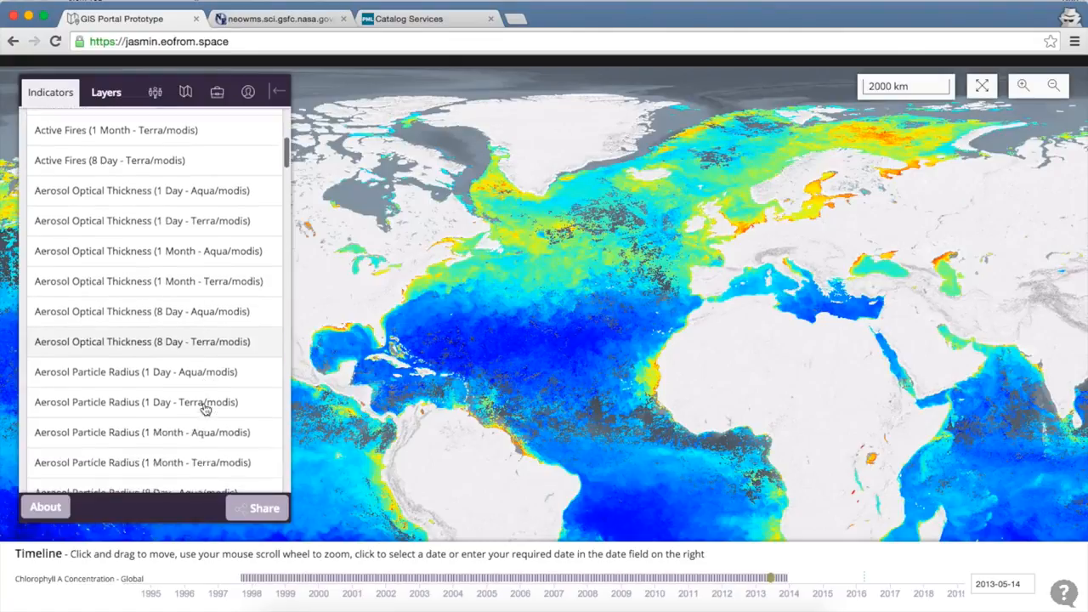
scroll(204, 409, "down", 3)
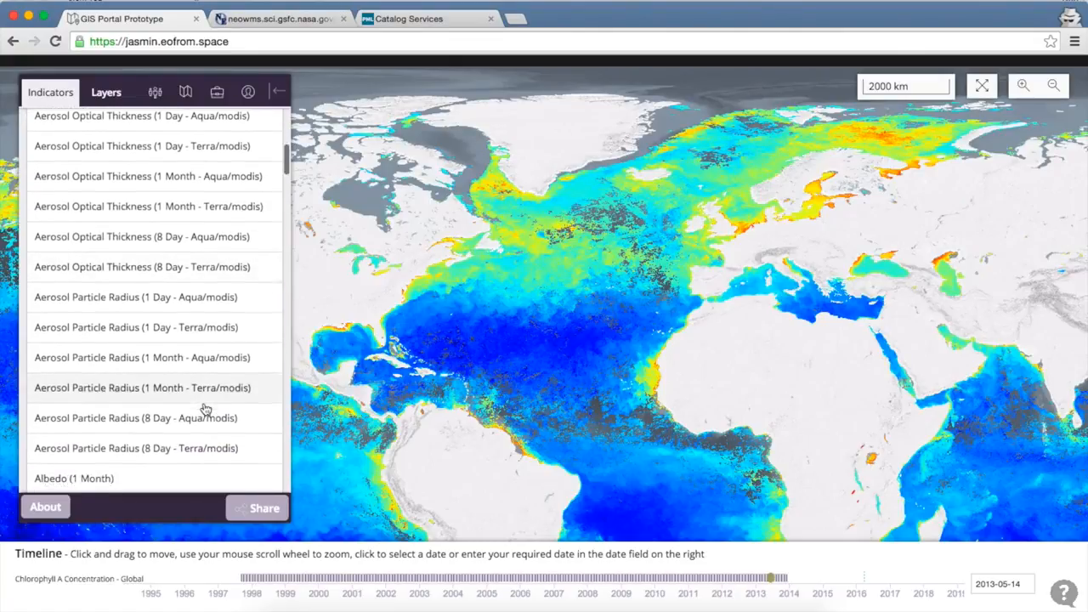
scroll(204, 408, "down", 12)
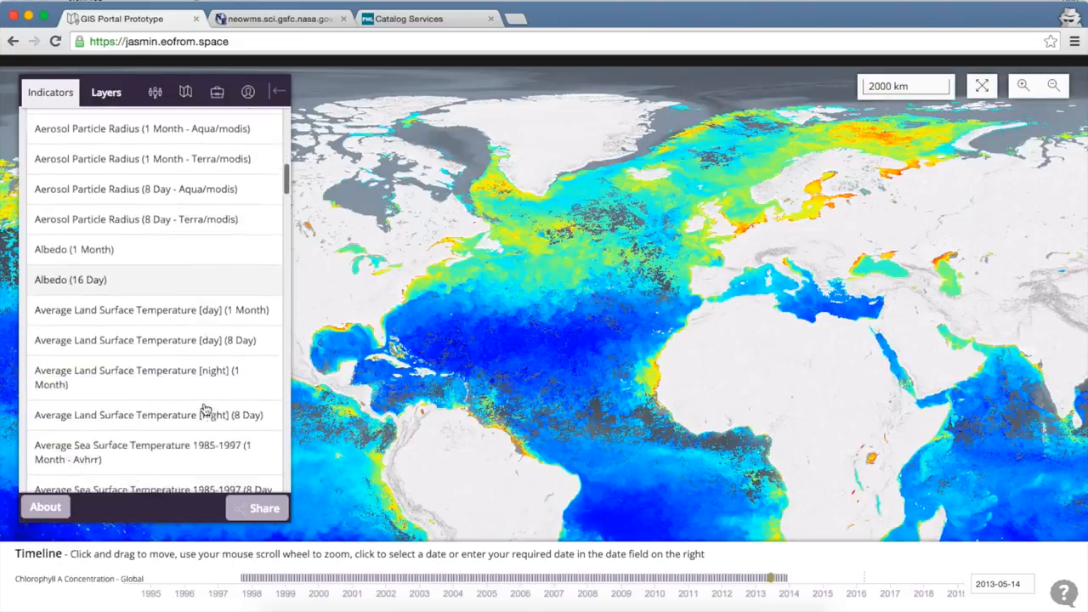
scroll(204, 408, "down", 12)
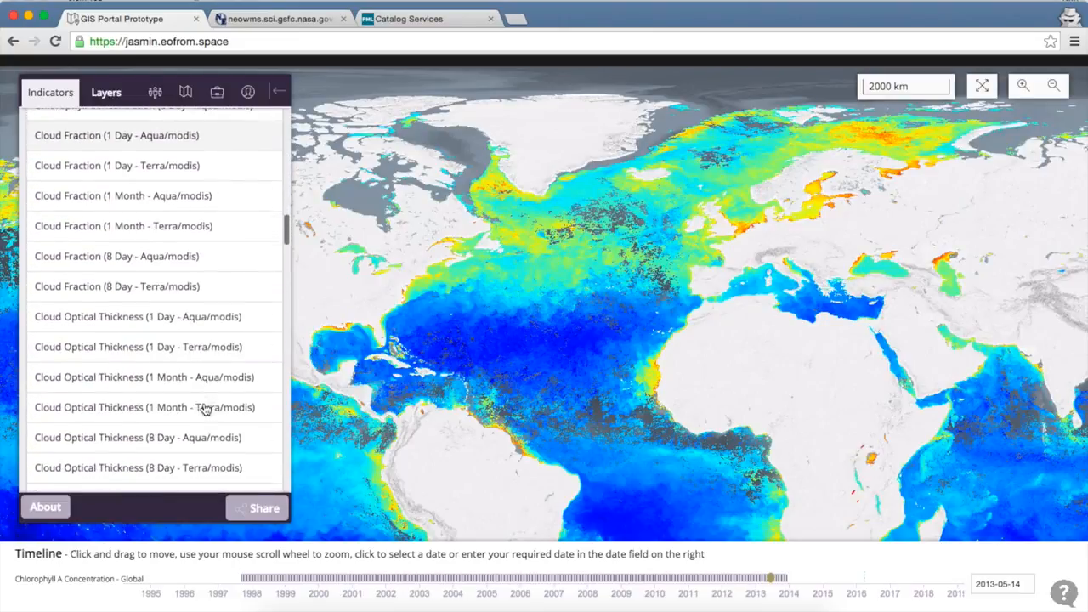
scroll(204, 409, "down", 12)
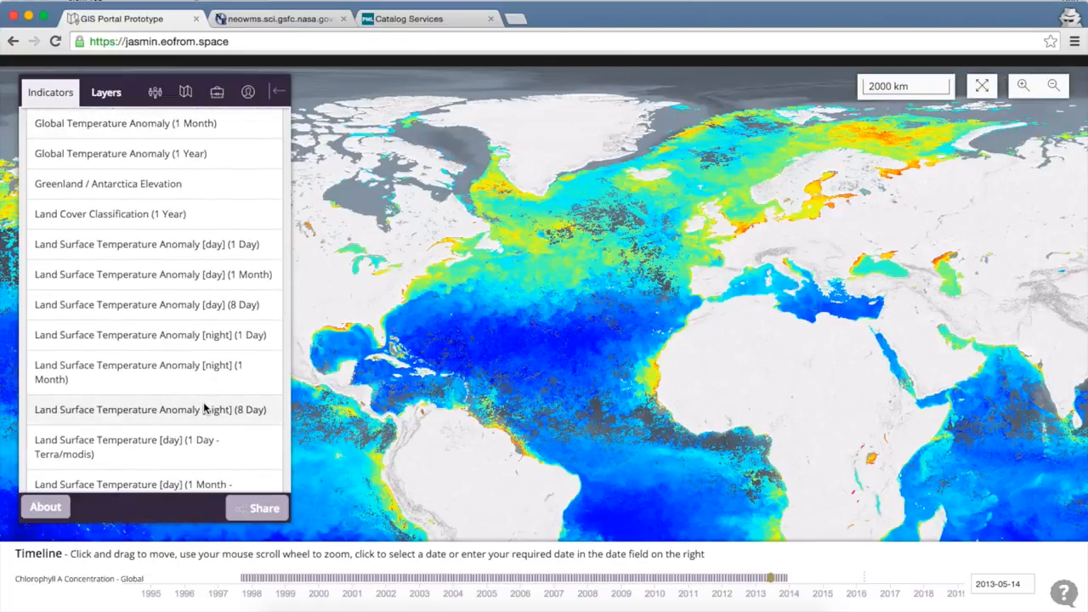
scroll(204, 408, "up", 3)
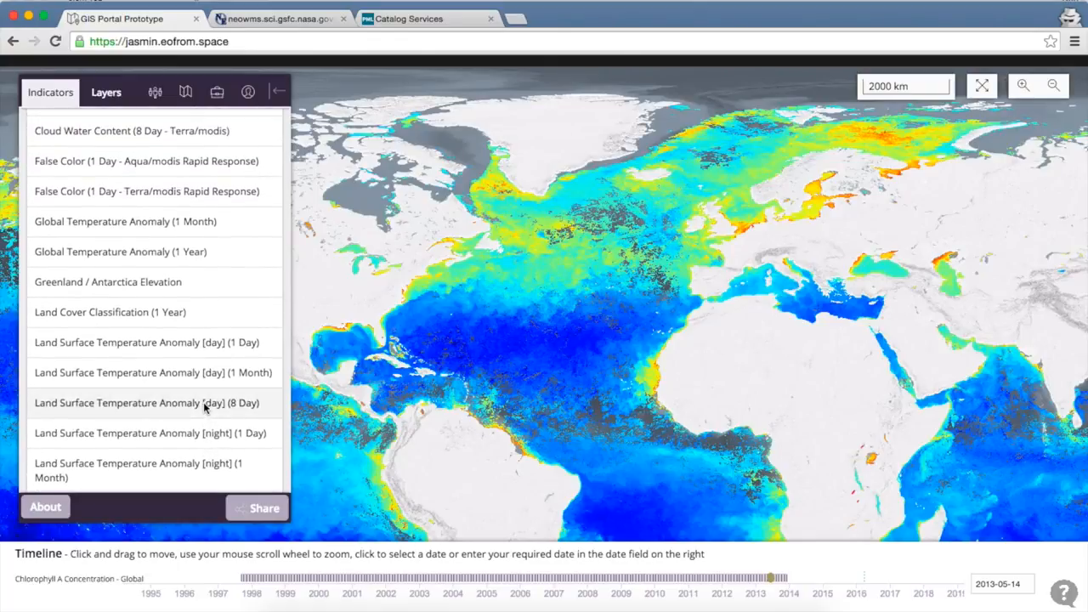
scroll(204, 408, "down", 8)
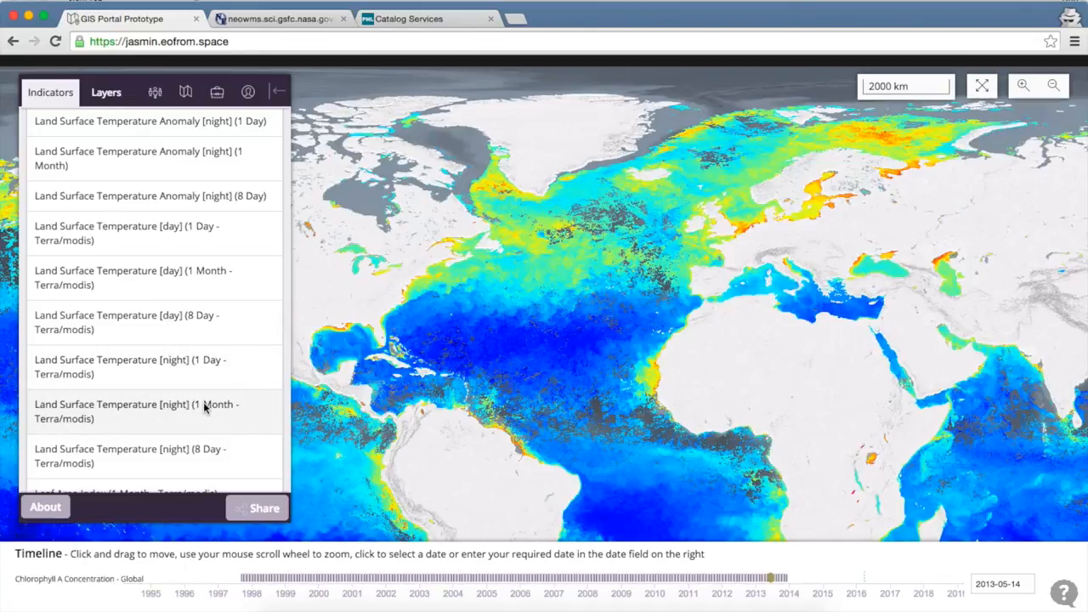
left_click(161, 339)
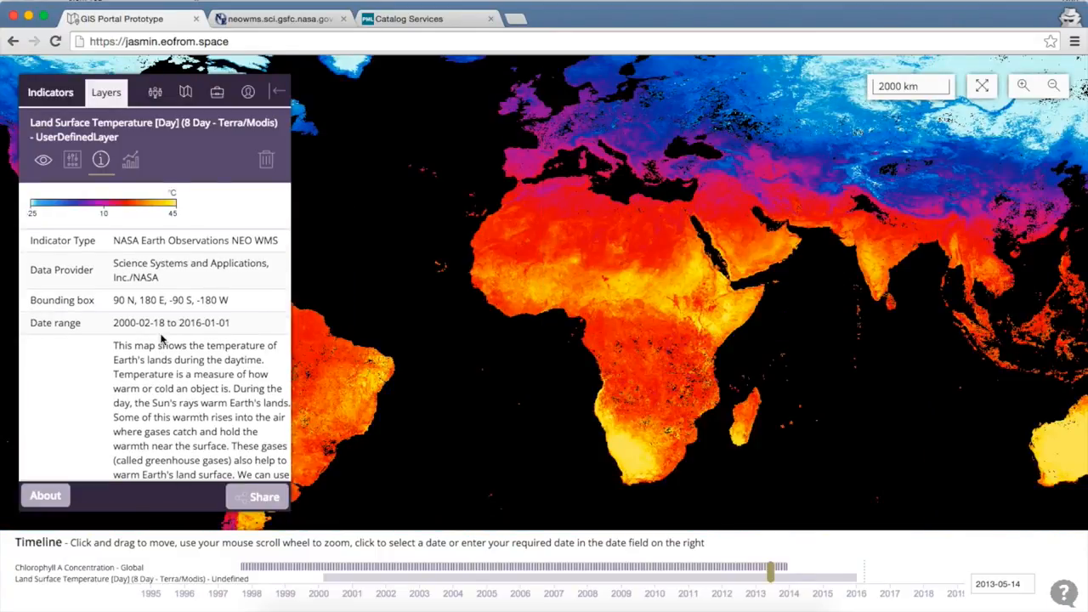
- Review the land surface temperature layer's metadata, including its scale, date range, abstract and contact details
left_click_drag(534, 191, 528, 241)
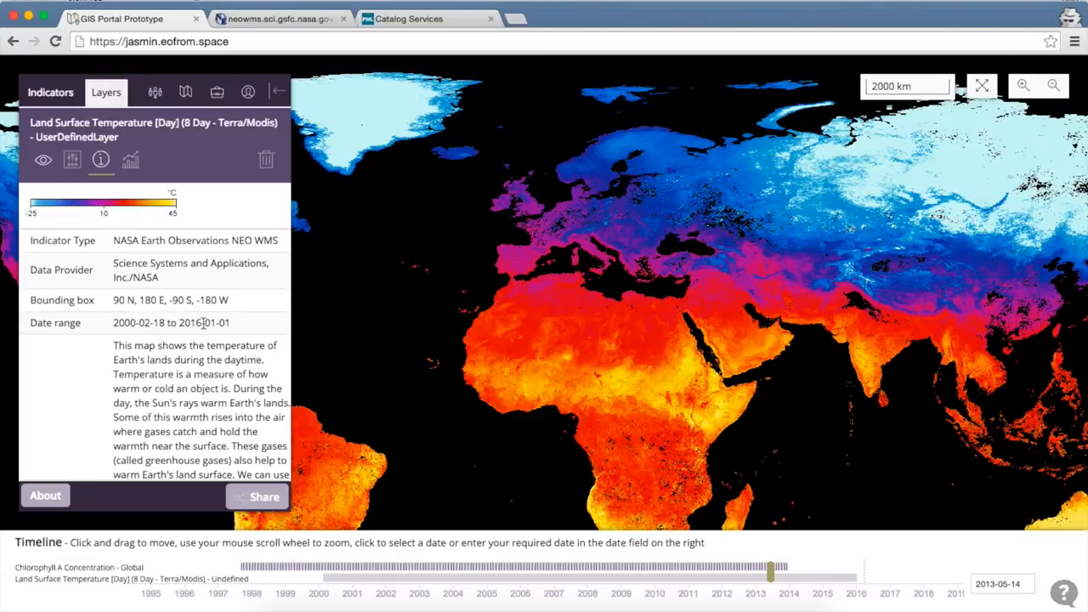
scroll(200, 364, "down", 5)
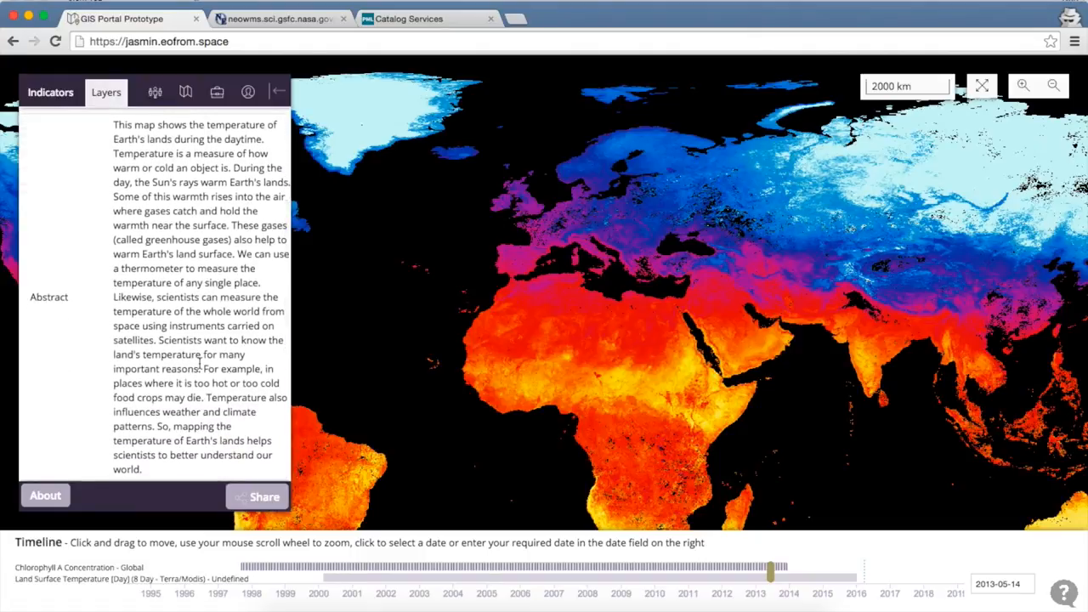
scroll(200, 364, "up", 3)
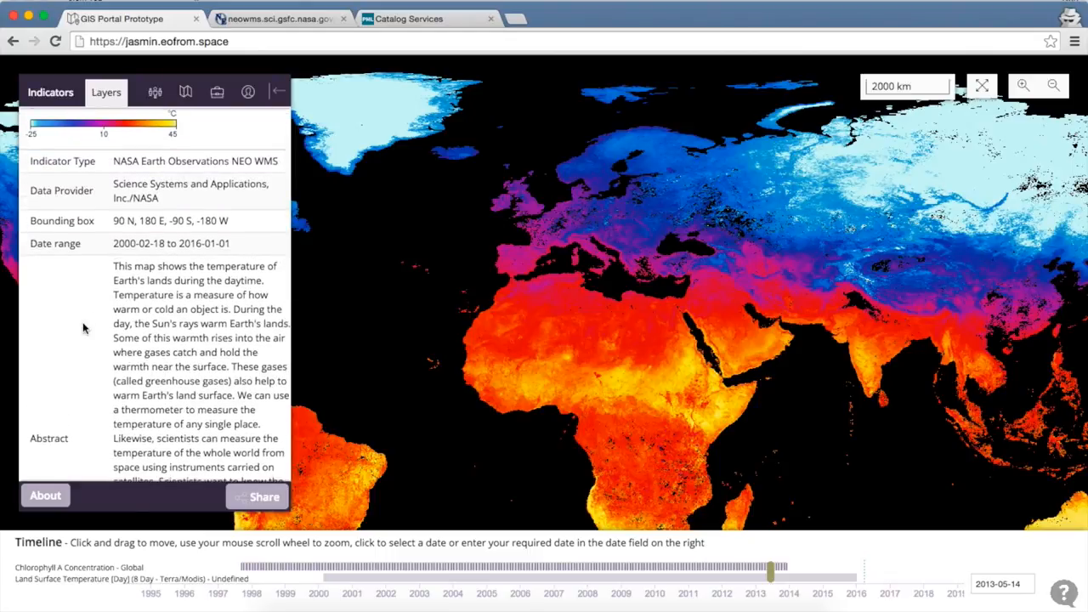
scroll(83, 328, "down", 6)
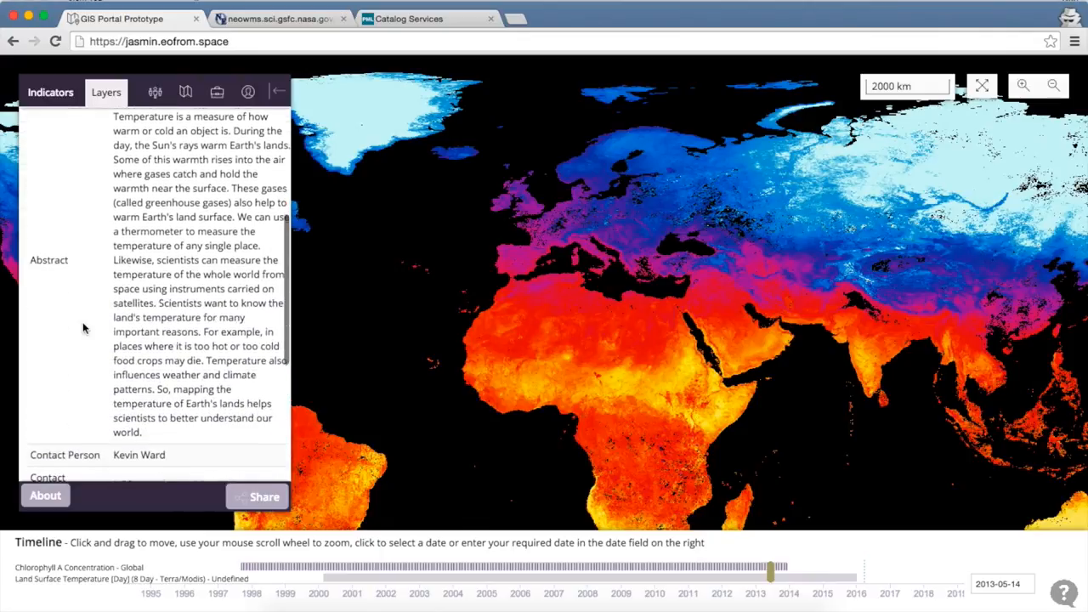
scroll(83, 328, "down", 3)
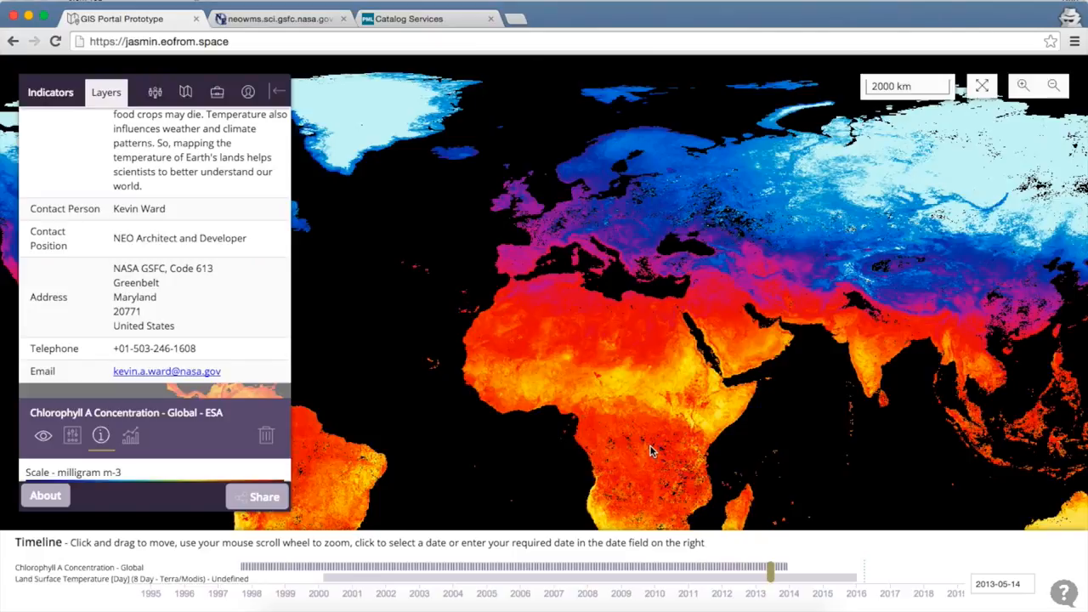
right_click(160, 419)
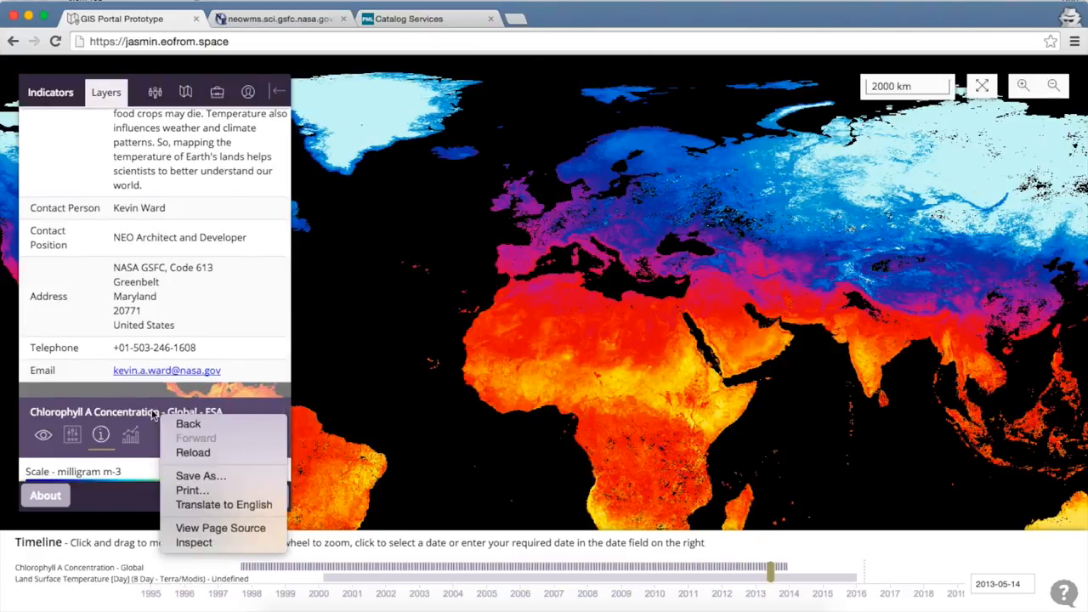
left_click(151, 411)
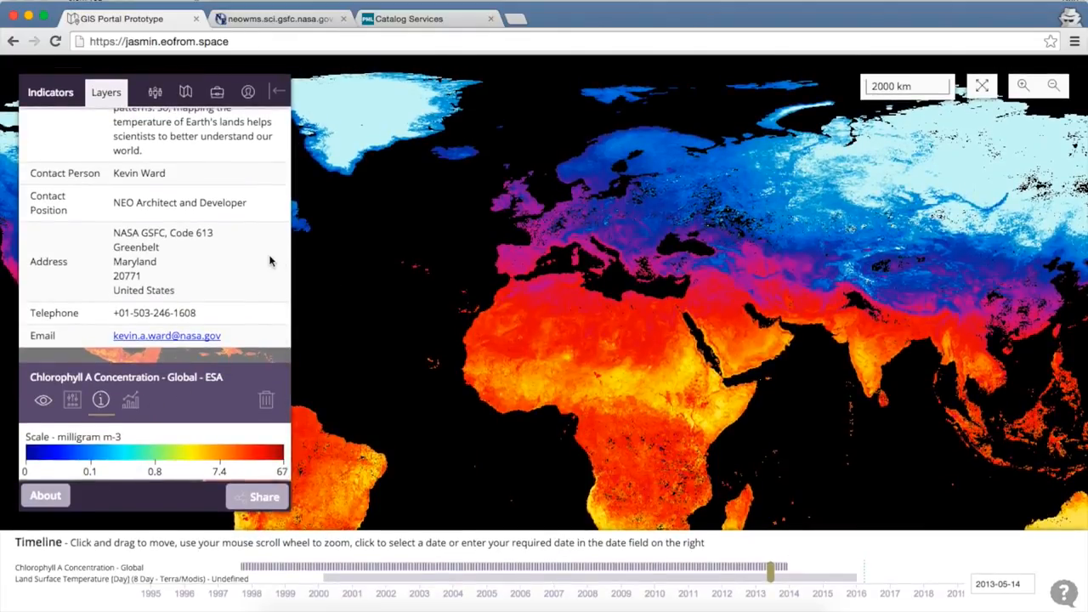
scroll(270, 261, "up", 10)
scroll(270, 261, "up", 2)
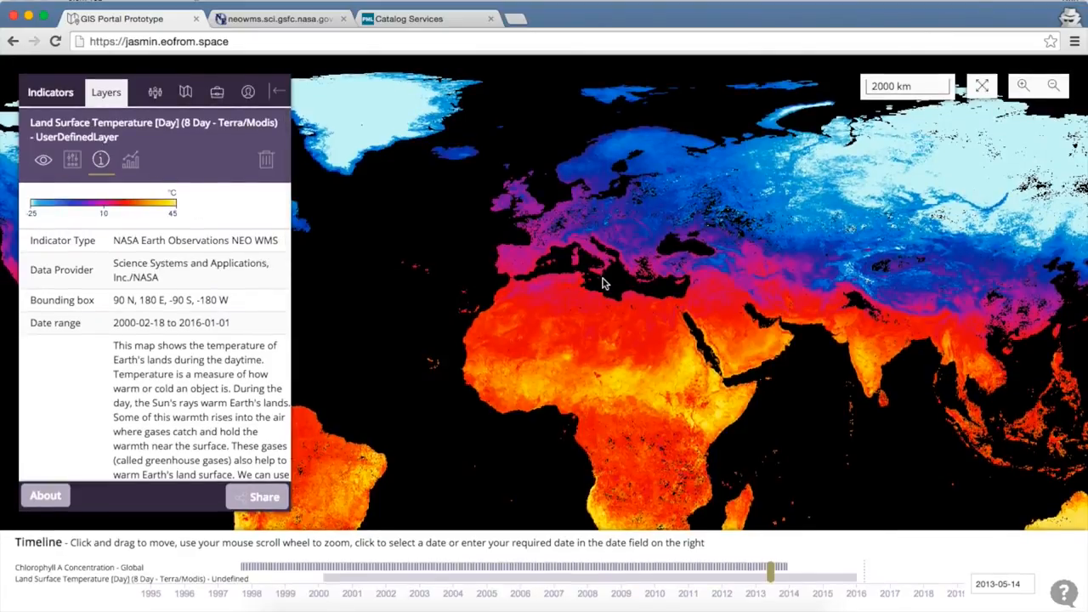
- Move the timeline marker to 2008-10-21 and inspect the land surface temperatures around Europe and North Africa
scroll(600, 287, "up", 1)
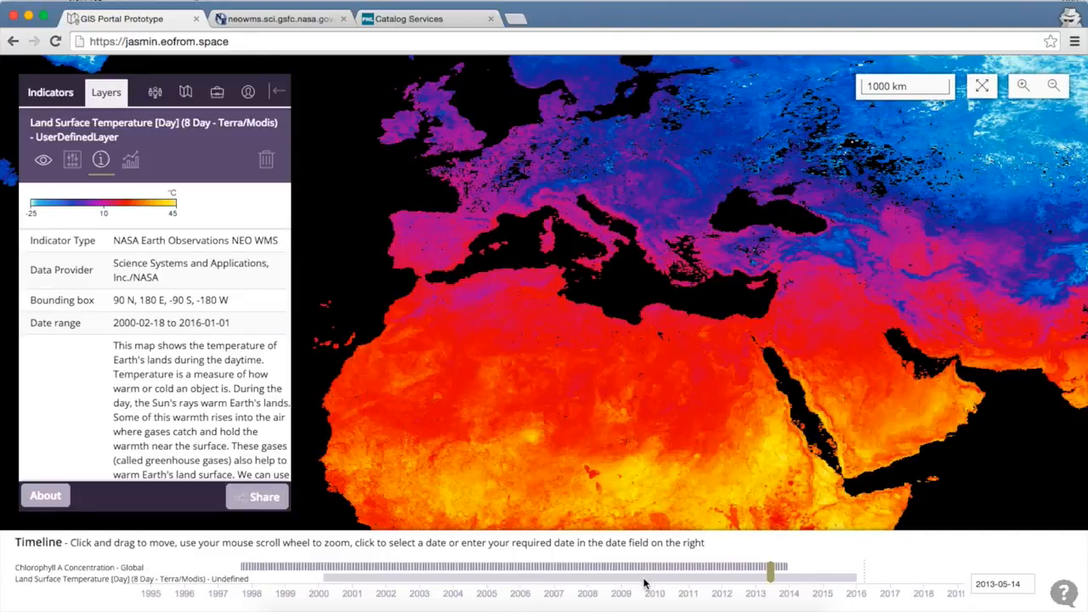
left_click_drag(770, 571, 618, 571)
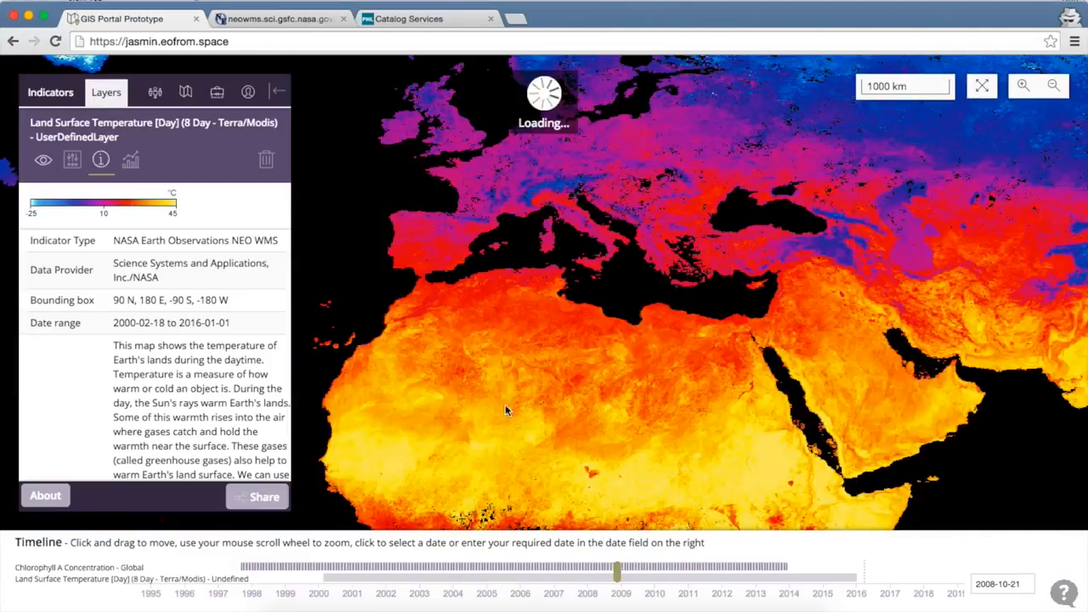
scroll(468, 201, "up", 1)
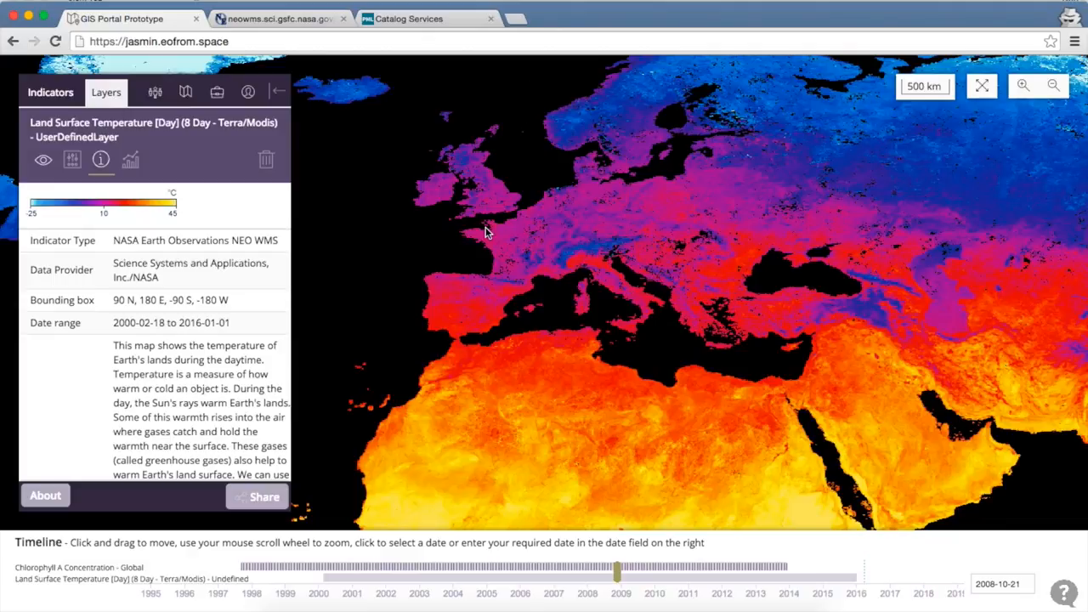
- Set the Land Surface Temperature layer's opacity to 97% and open its layer analysis options
left_click(72, 161)
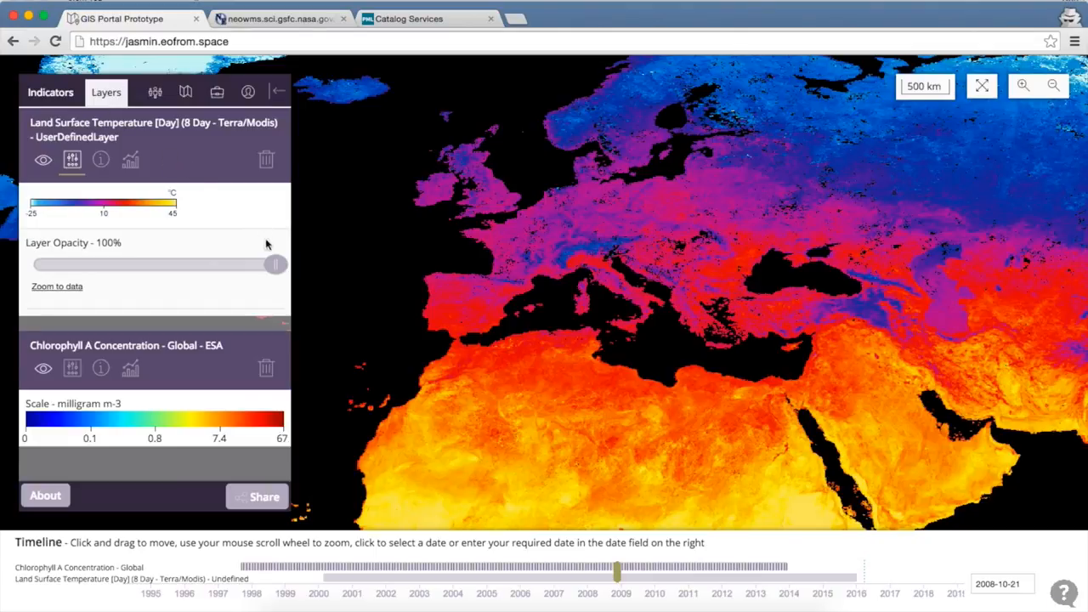
left_click(273, 266)
left_click_drag(273, 266, 268, 294)
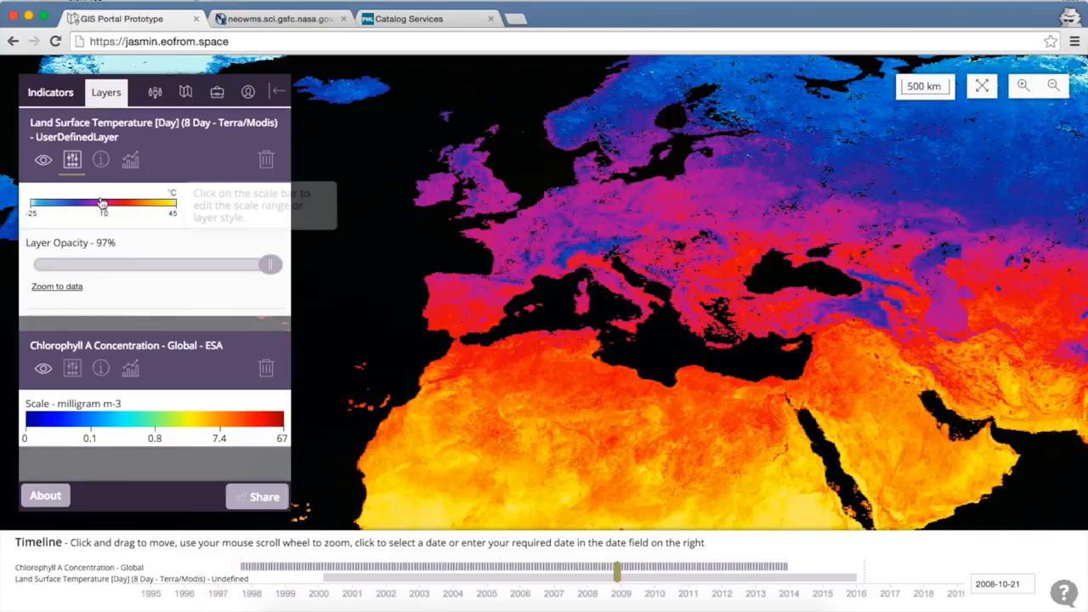
left_click(130, 158)
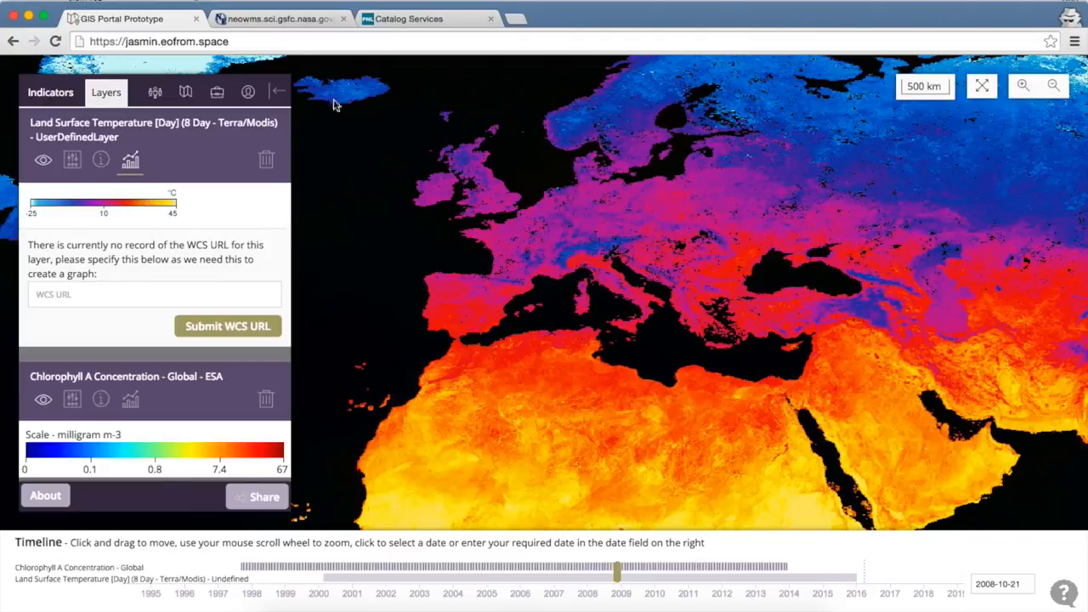
- Copy the WMS link for tair_daily.nc from the open PML THREDDS catalog page and submit it as an external WMS URL in the portal
left_click(435, 20)
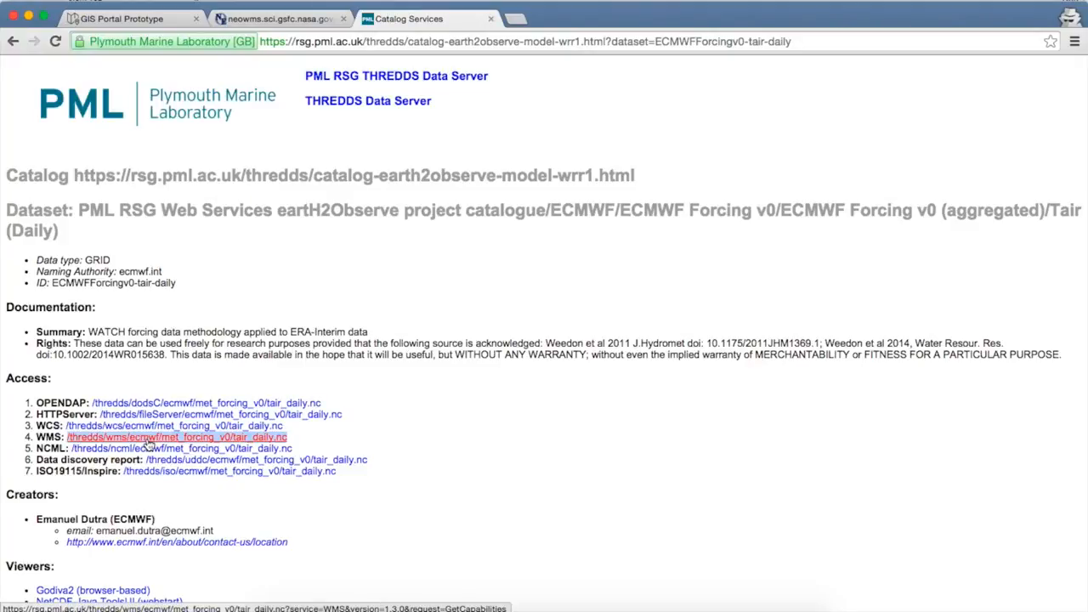
right_click(149, 441)
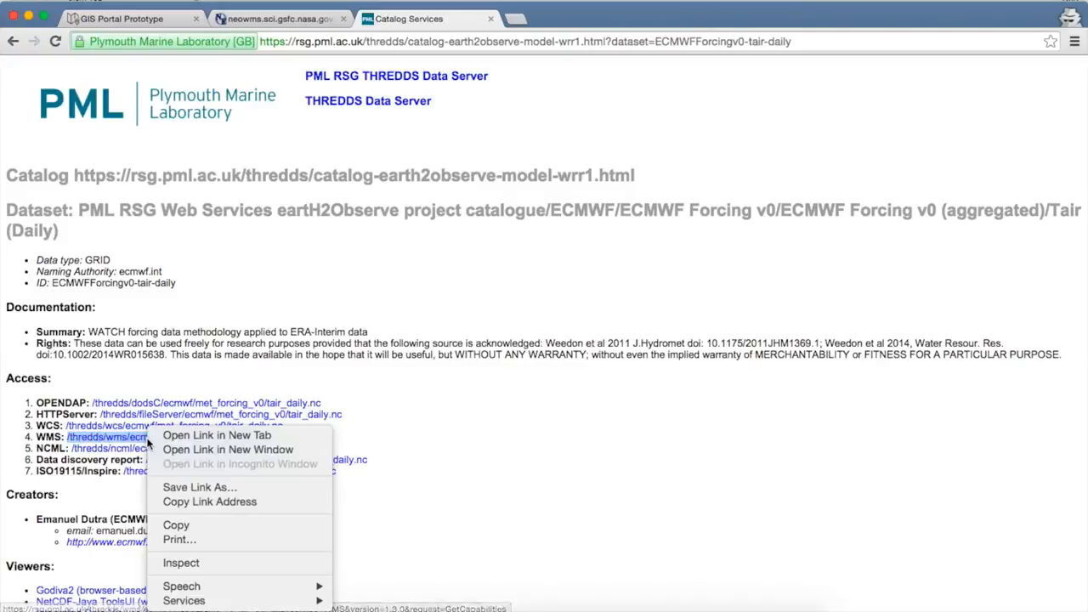
left_click(185, 502)
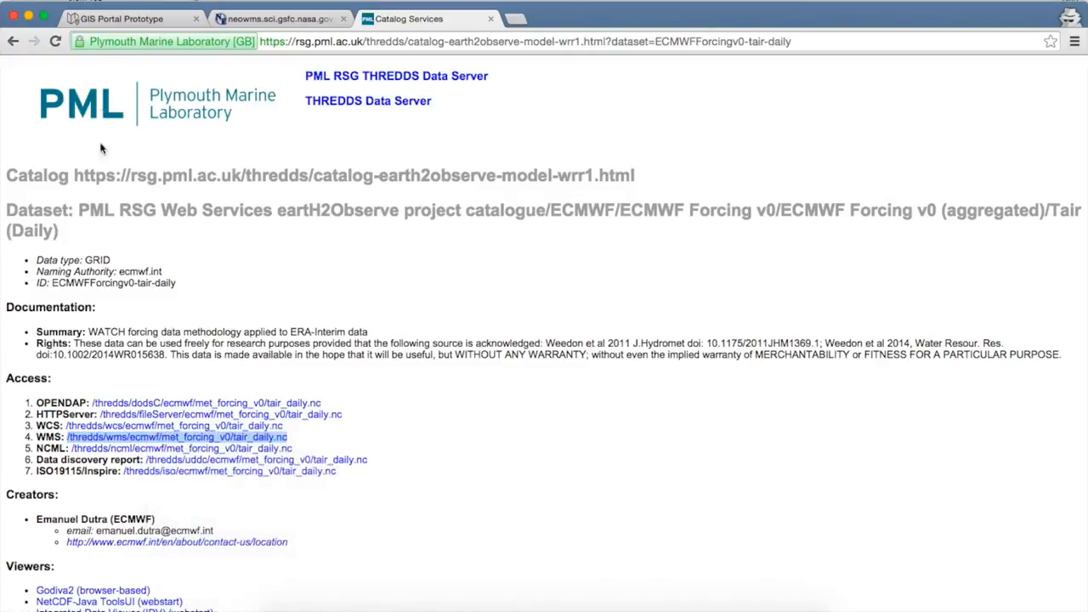
left_click(126, 19)
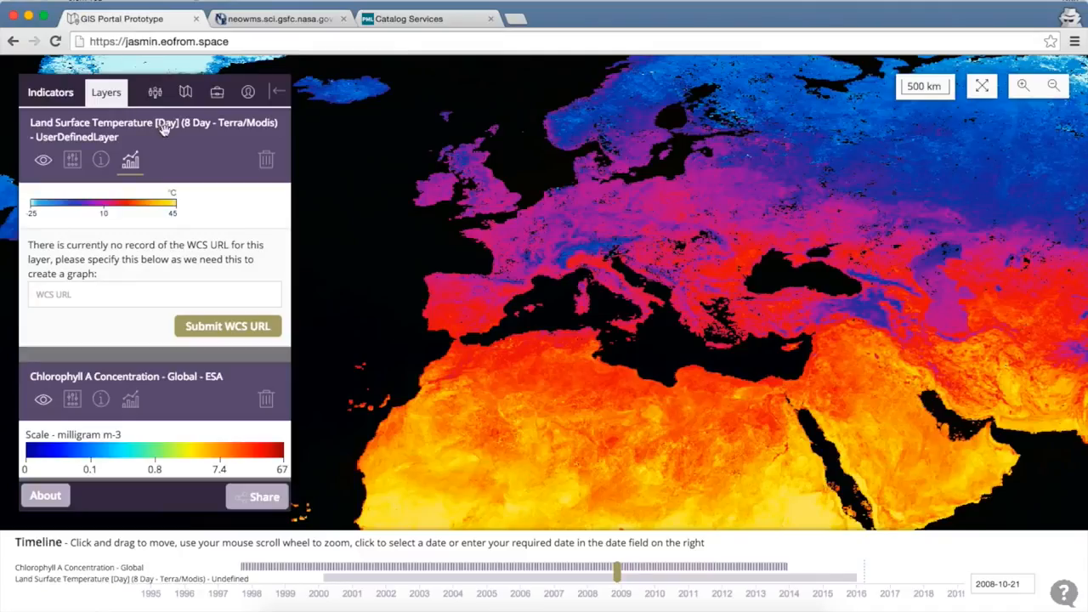
left_click(187, 93)
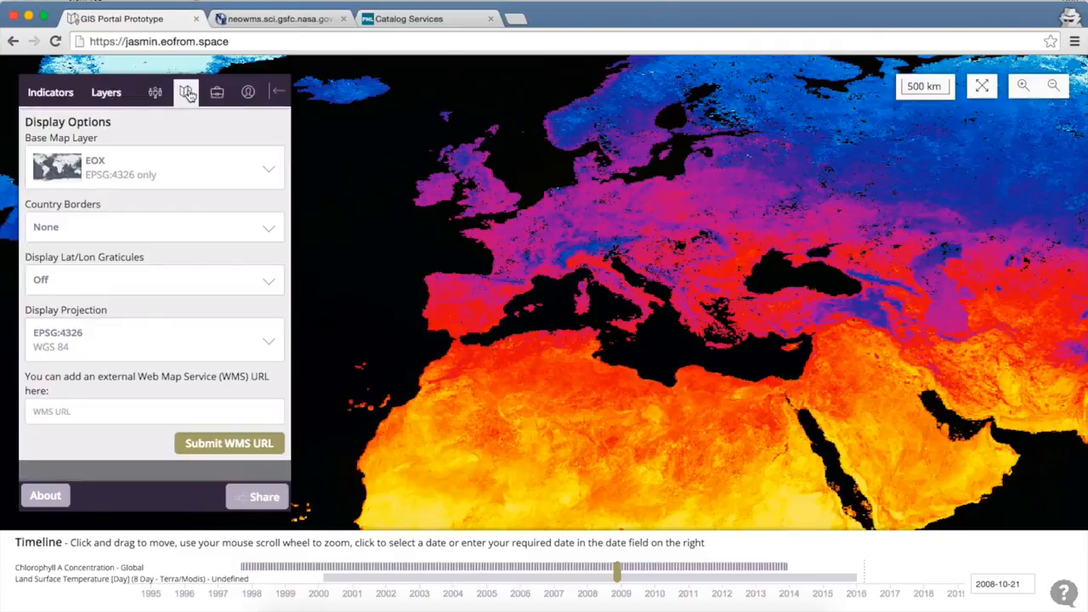
left_click(142, 409)
key("super+v")
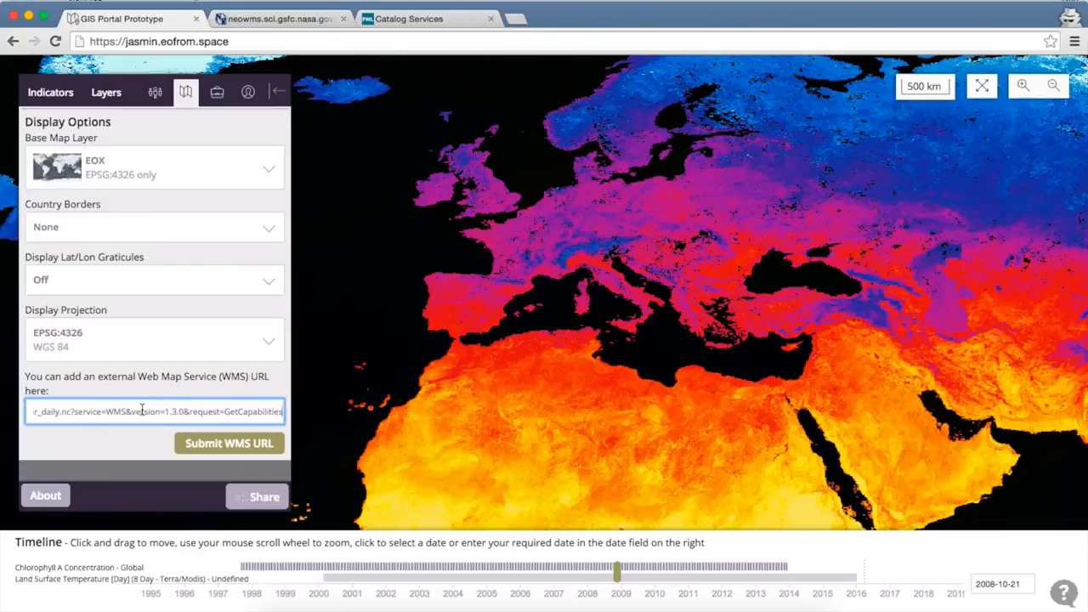
left_click(204, 446)
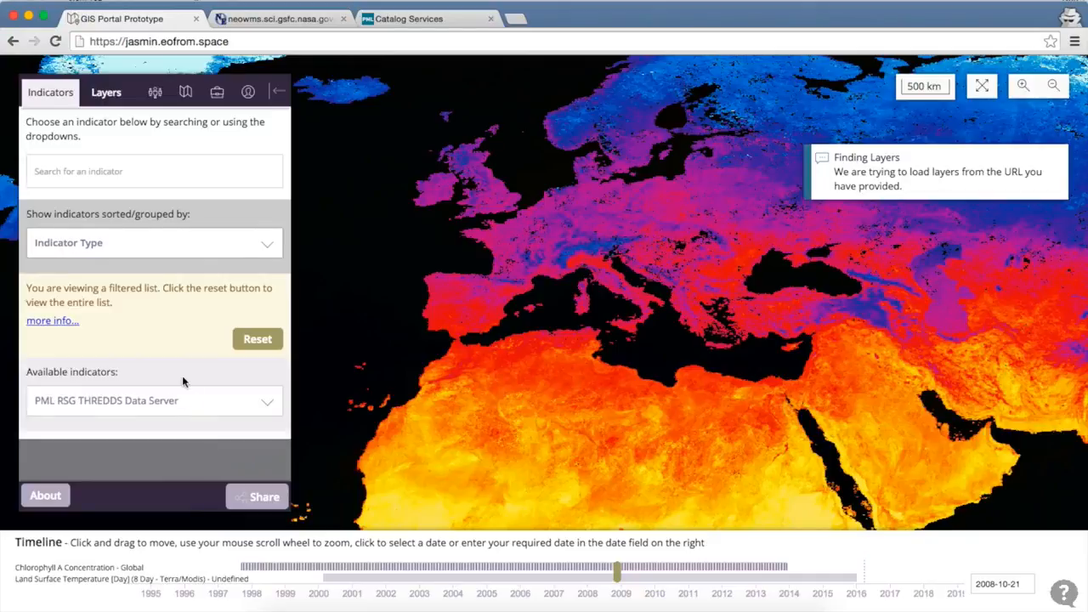
- Add the Air Temperature layer from the PML RSG THREDDS Data Server indicators and review its scale and metadata
left_click(189, 401)
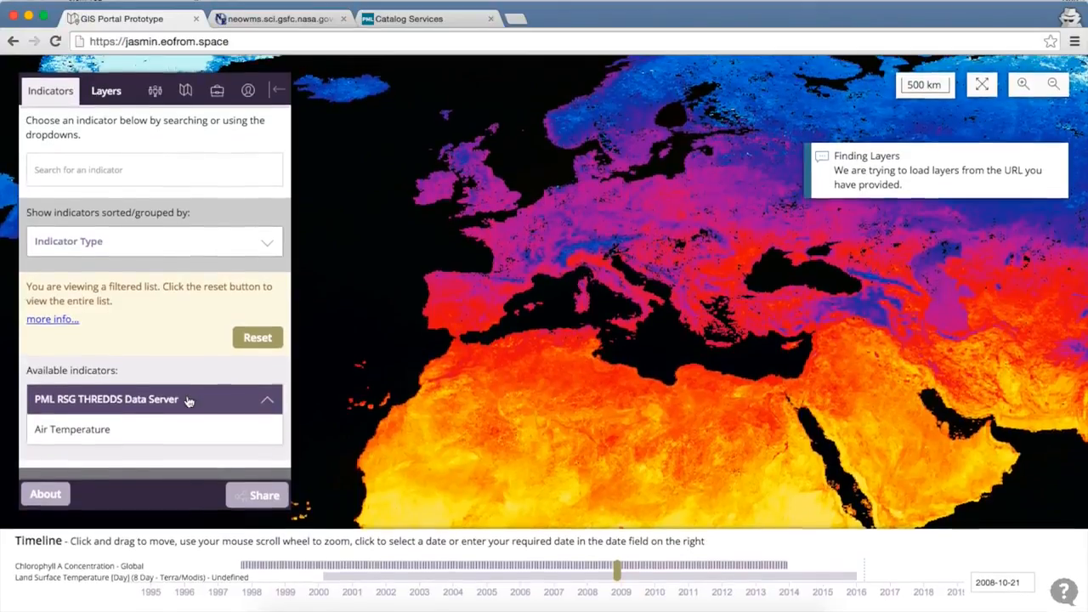
left_click(123, 435)
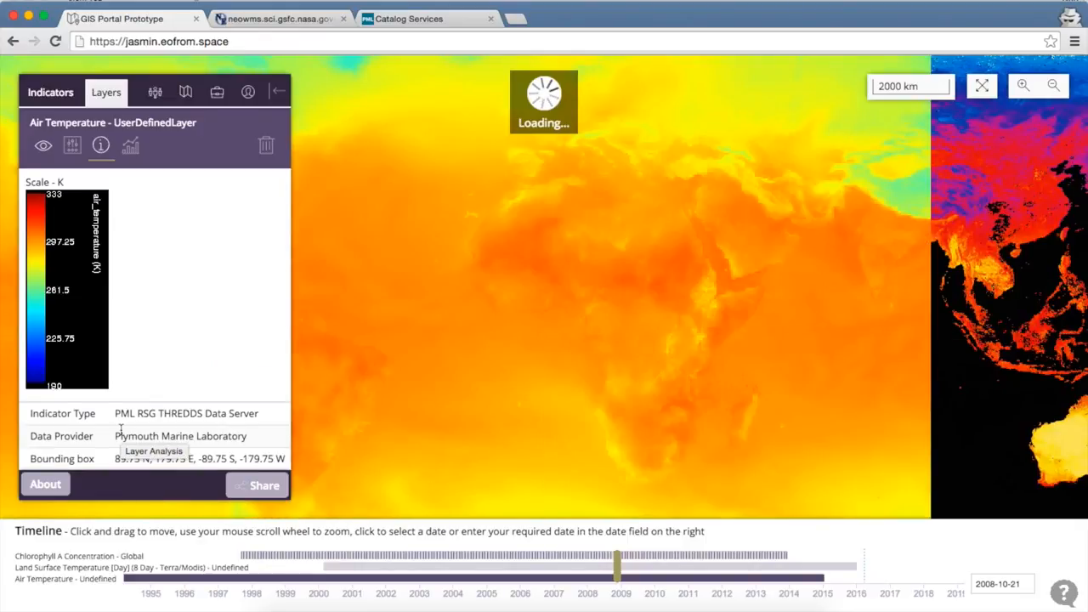
scroll(194, 335, "down", 1)
scroll(194, 335, "down", 5)
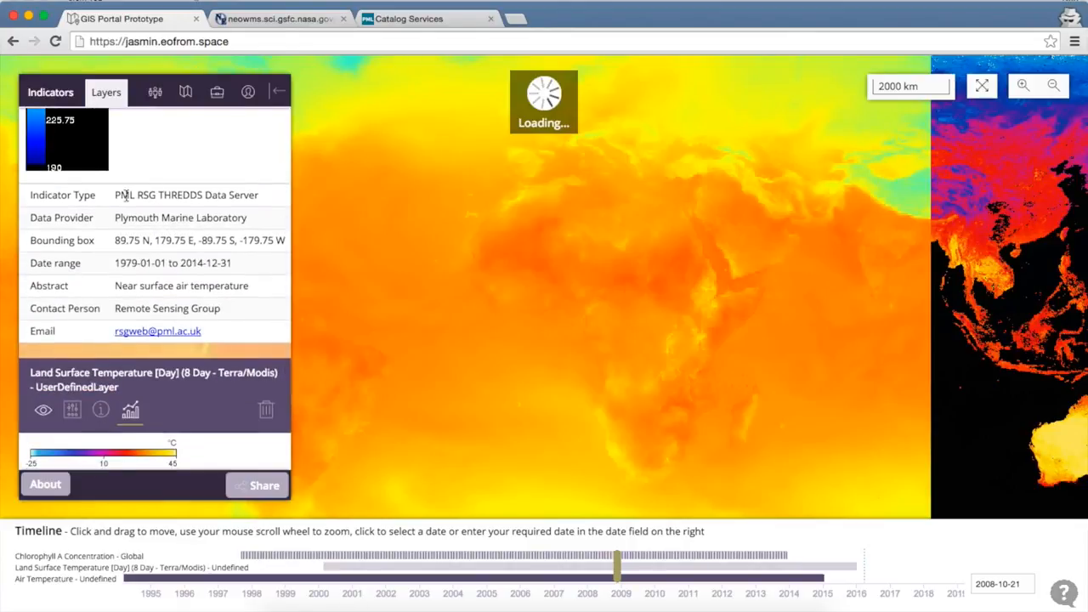
scroll(134, 208, "up", 5)
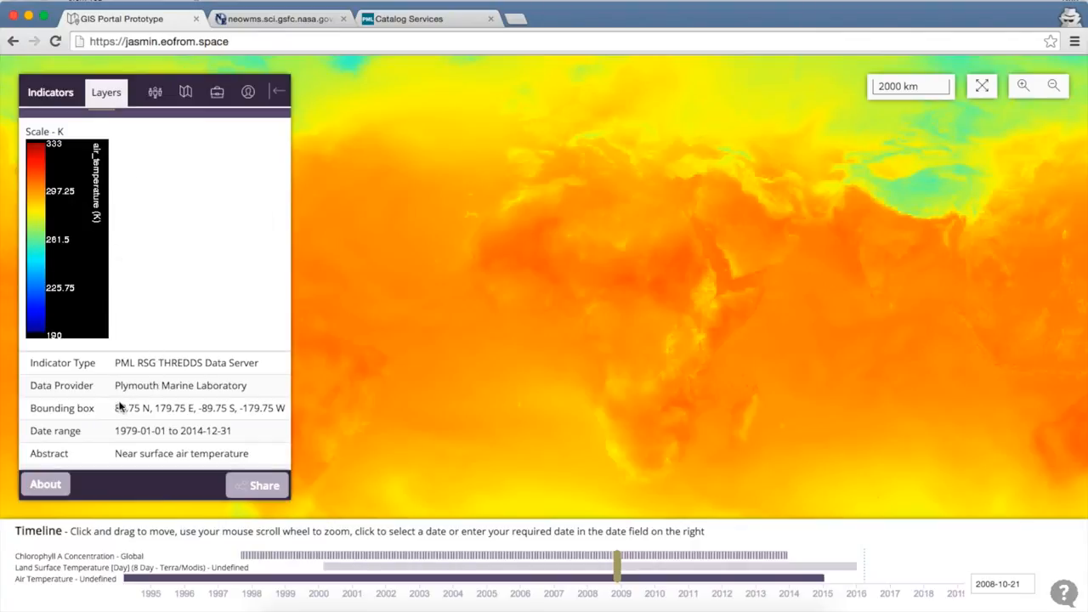
scroll(151, 421, "down", 2)
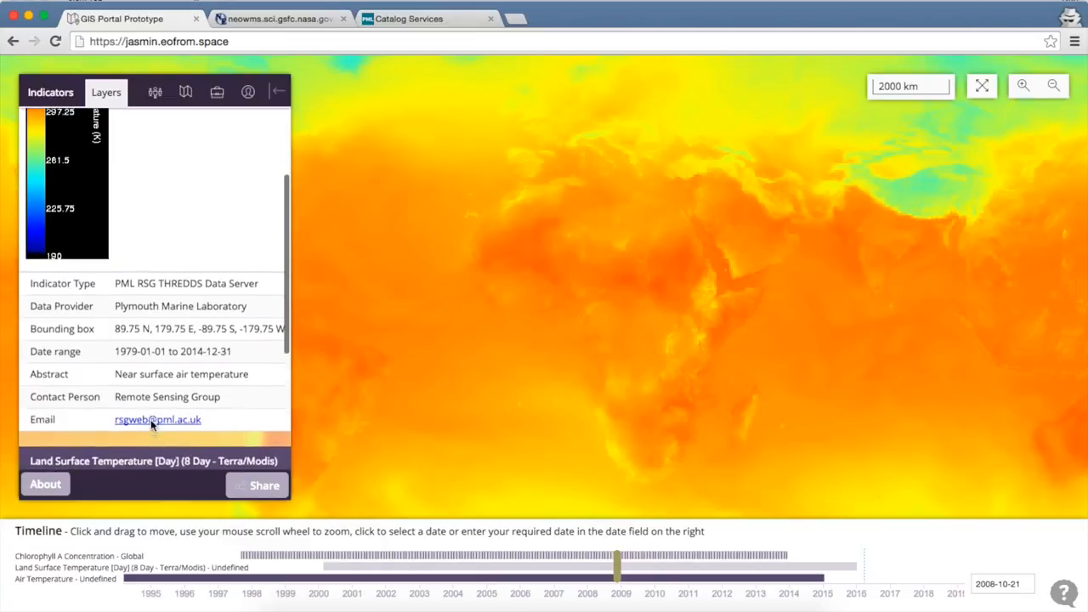
scroll(168, 284, "up", 3)
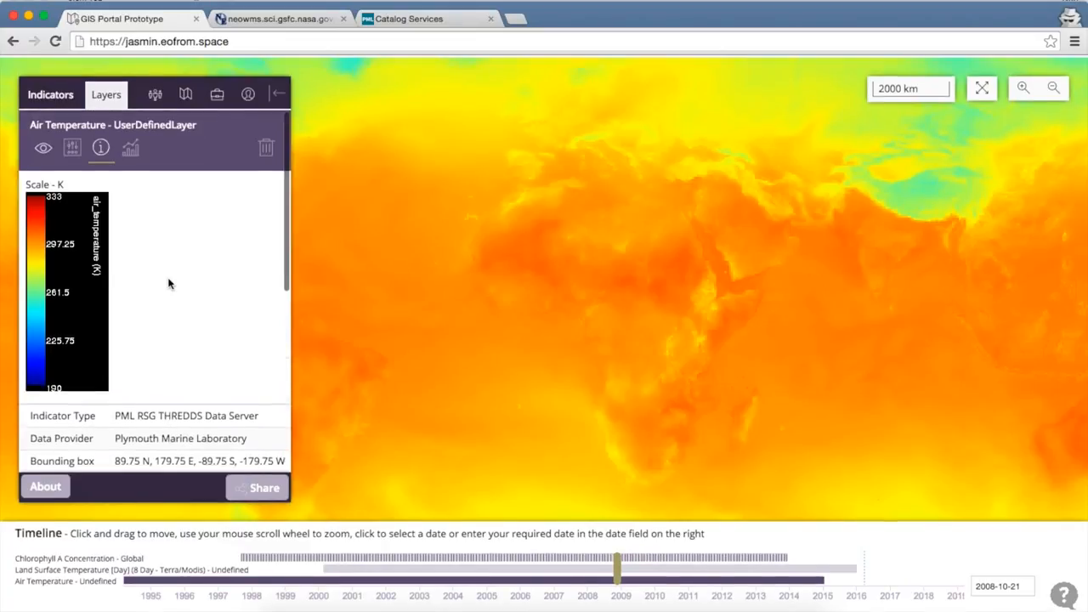
- Copy the WCS link for tair_daily.nc from the PML THREDDS catalog page and submit it as the WCS URL in the Air Temperature layer's analysis options
left_click(129, 148)
scroll(187, 294, "down", 1)
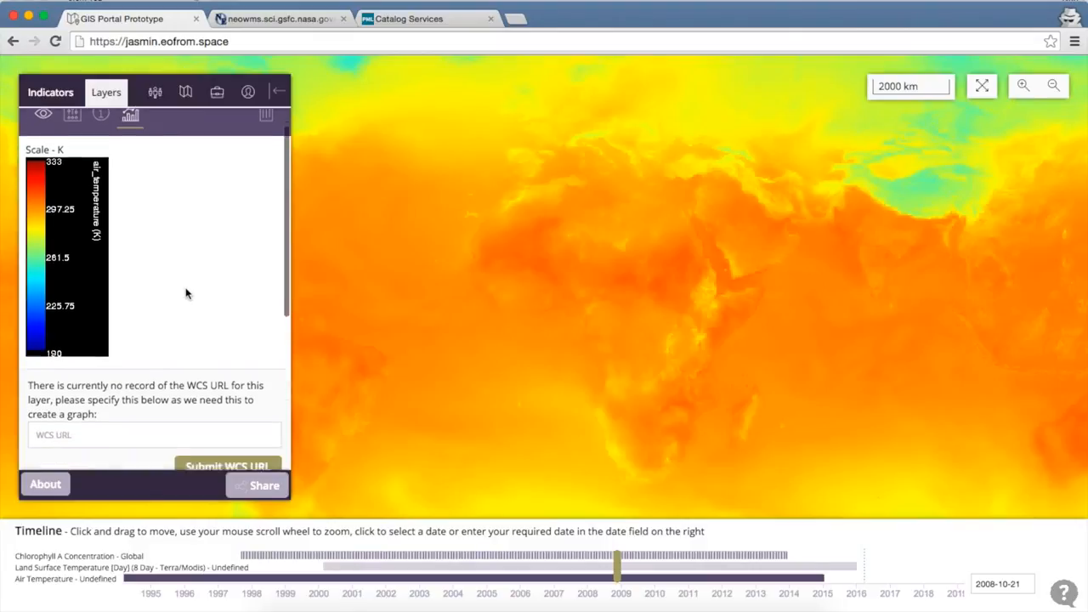
scroll(187, 294, "down", 2)
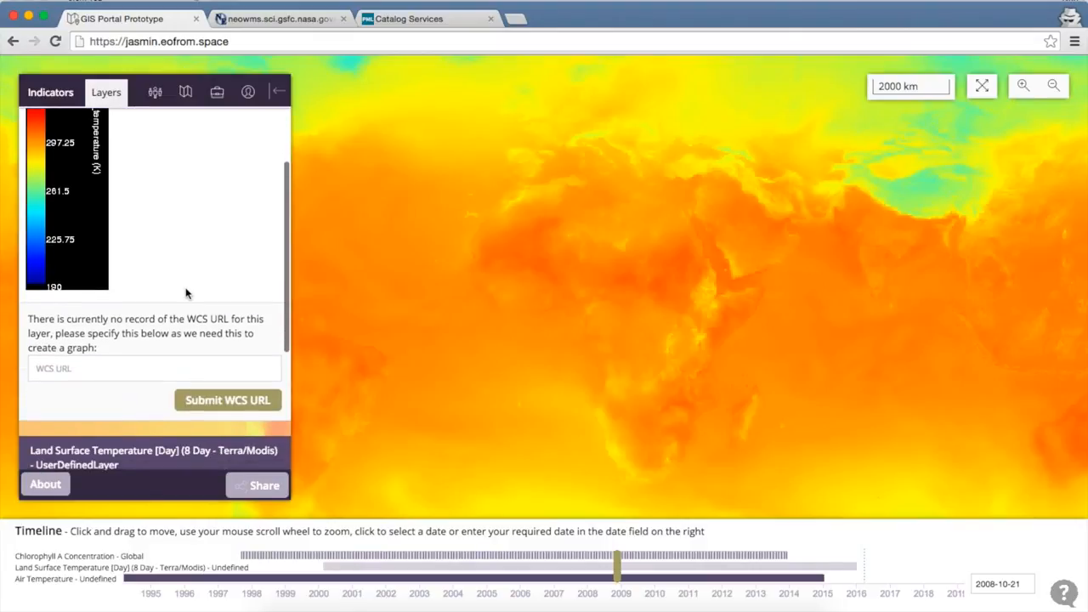
left_click(395, 19)
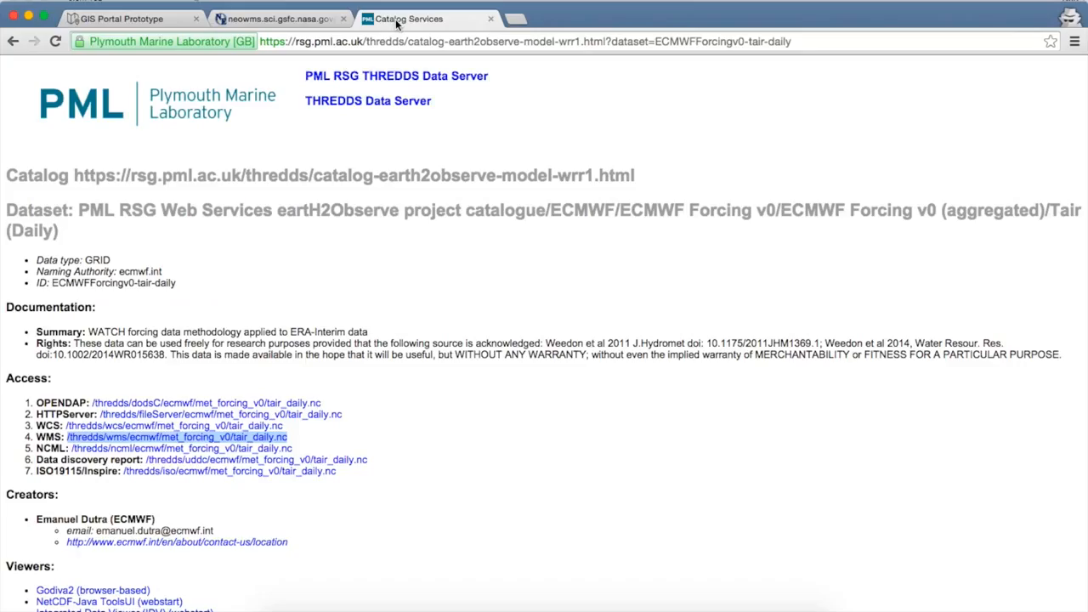
right_click(105, 425)
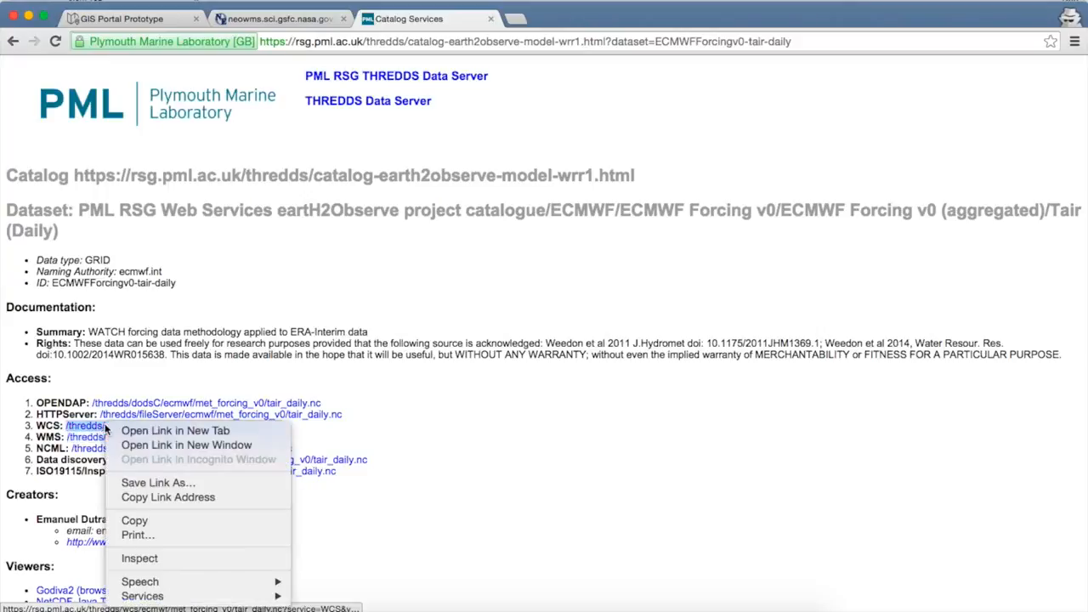
left_click(156, 498)
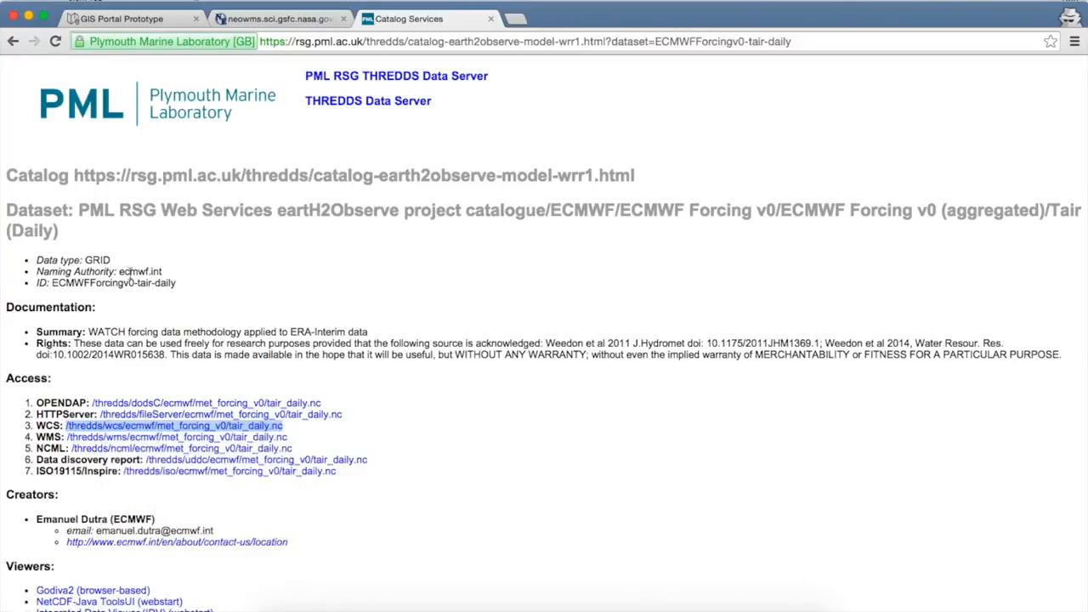
left_click(170, 20)
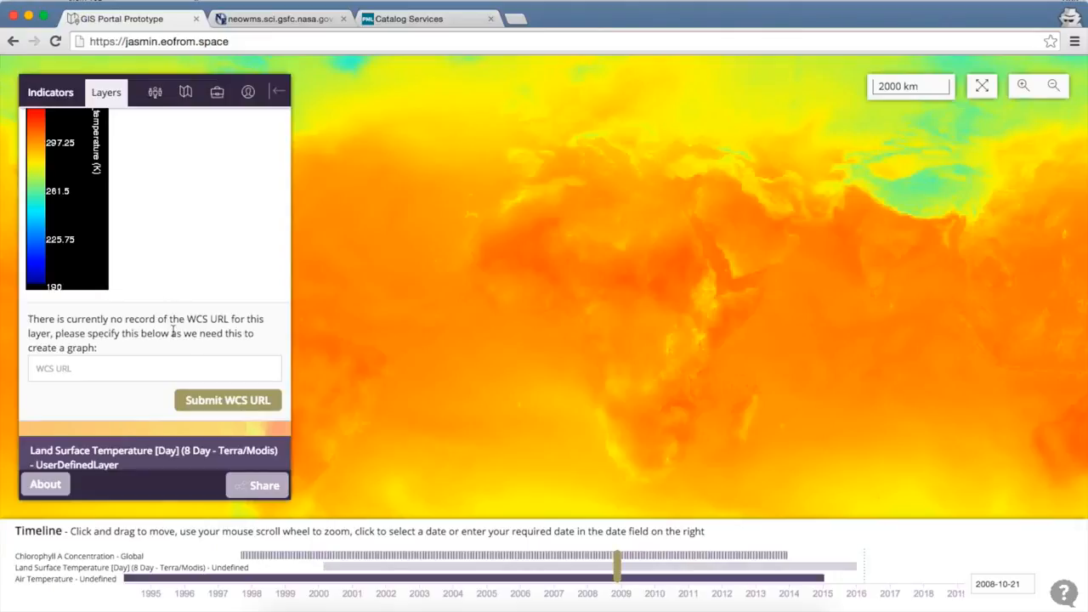
left_click(179, 369)
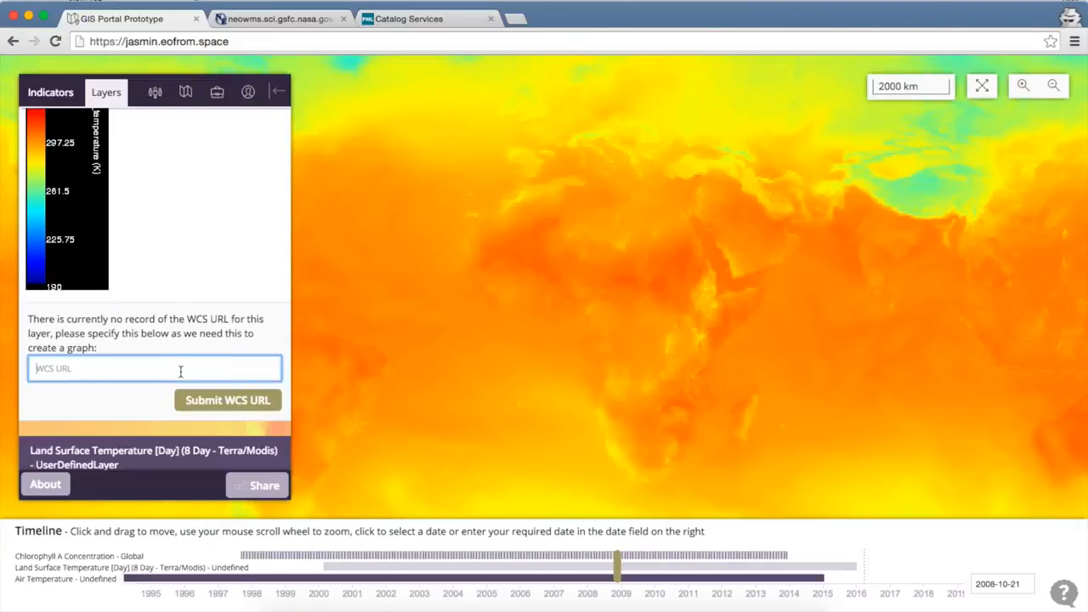
key("super+v")
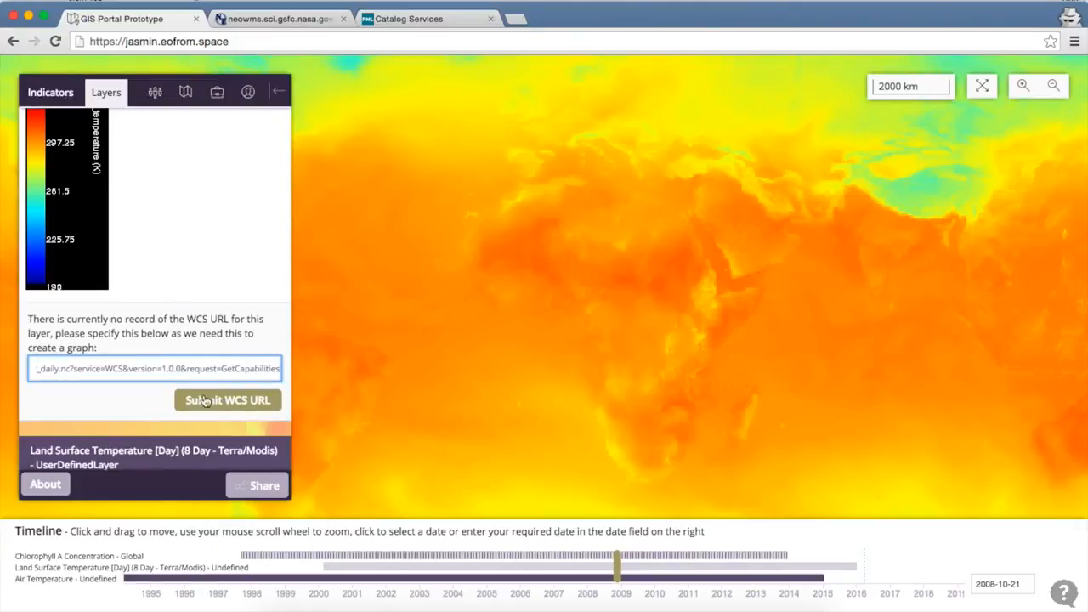
left_click(212, 402)
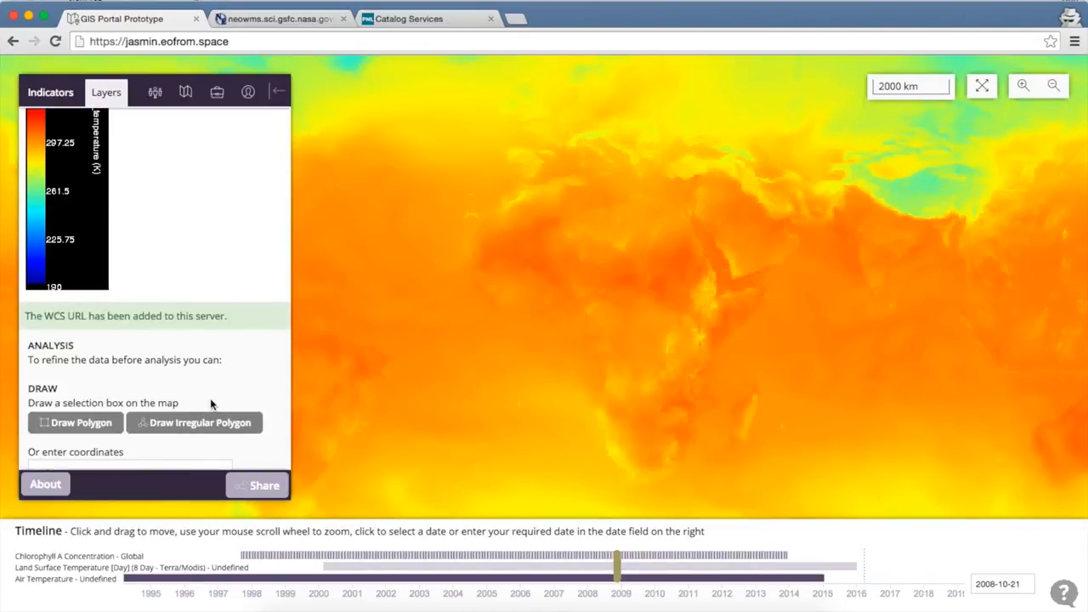
- Draw a rectangular analysis area off northwest Africa, spanning about -27.6 to -10.2 longitude and 28.3 to 36.9 latitude
scroll(210, 398, "down", 5)
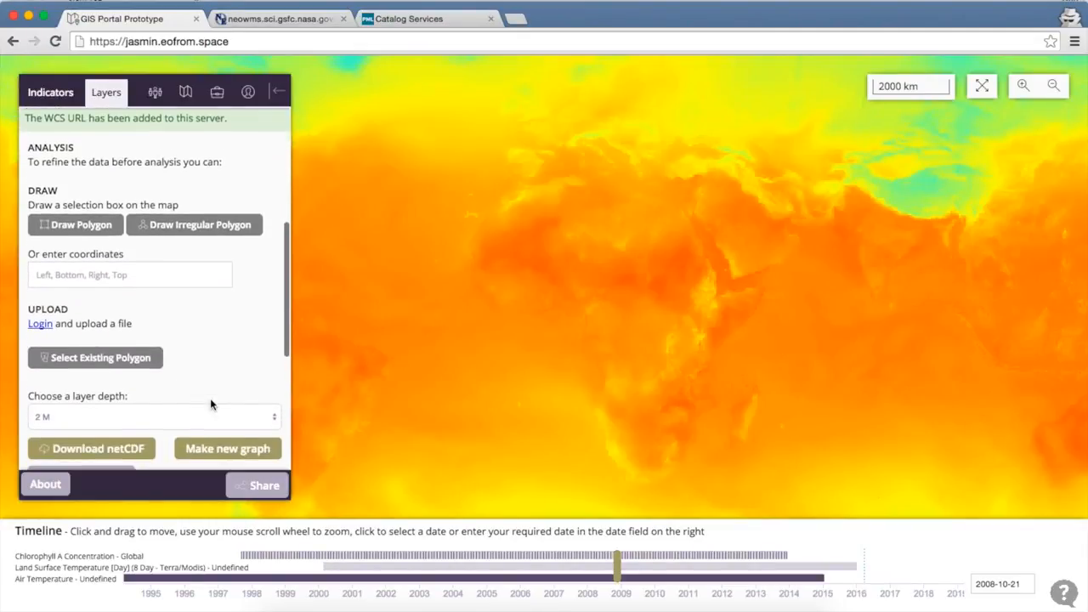
left_click(90, 232)
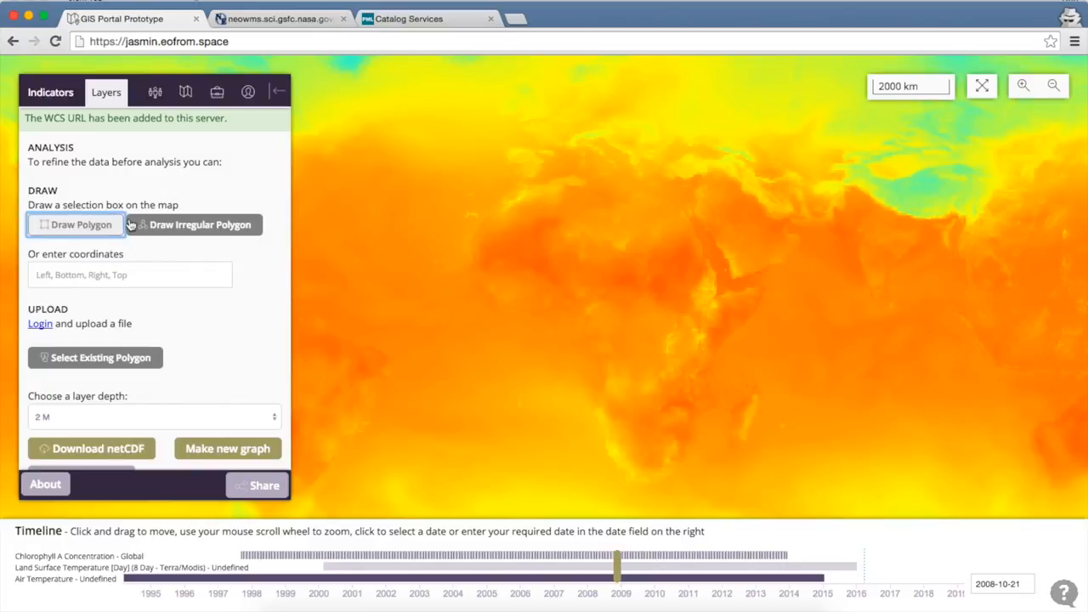
left_click_drag(425, 176, 502, 214)
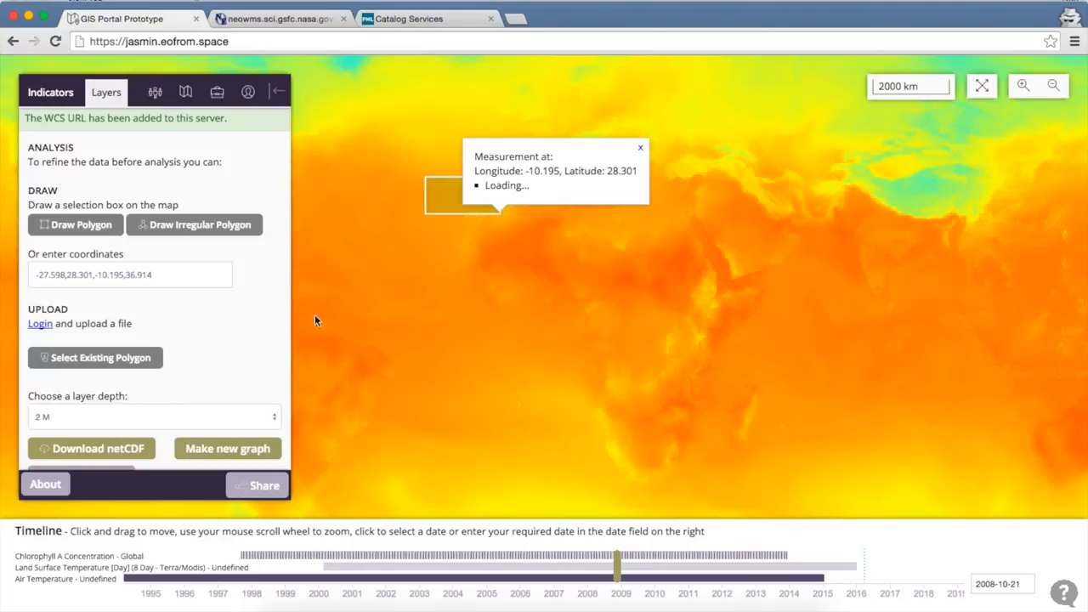
- Start a new Air Temperature timeseries graph for the drawn area, then discard it and dismiss the map measurement
left_click(238, 456)
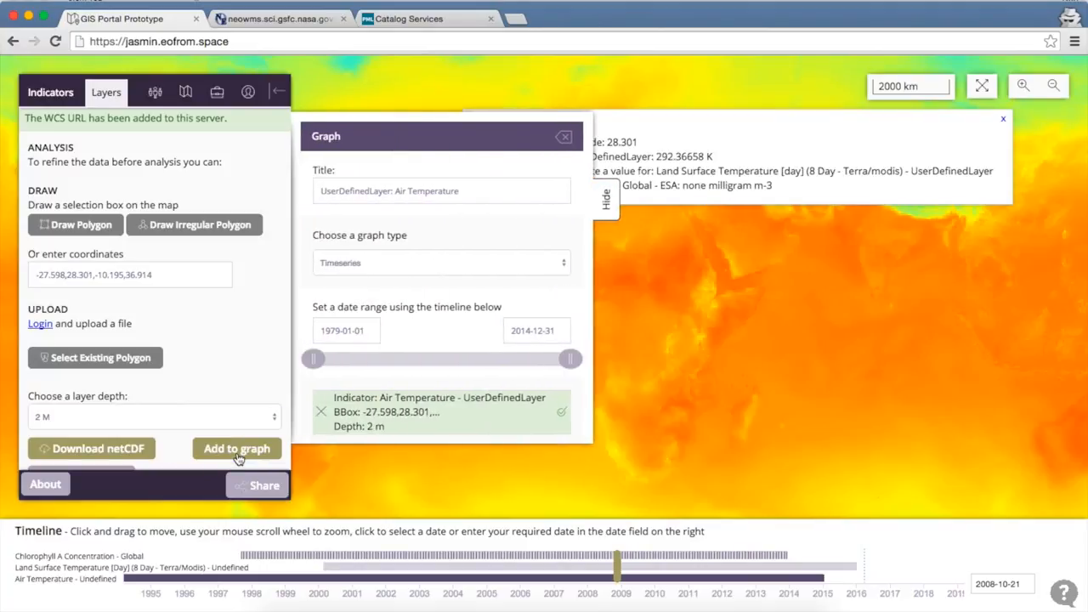
scroll(388, 340, "down", 2)
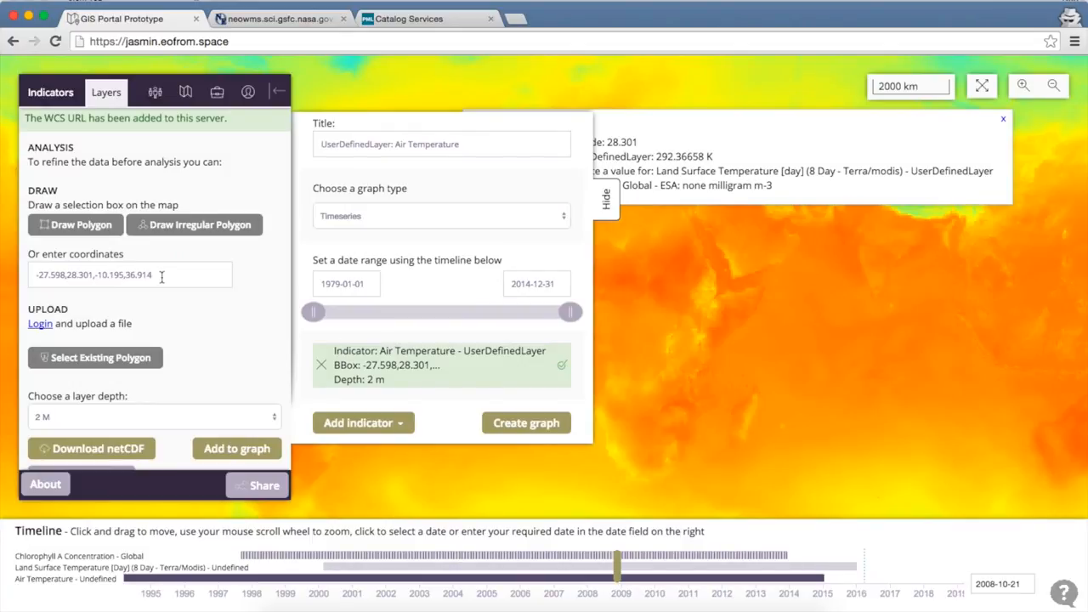
scroll(161, 281, "up", 5)
scroll(162, 281, "up", 3)
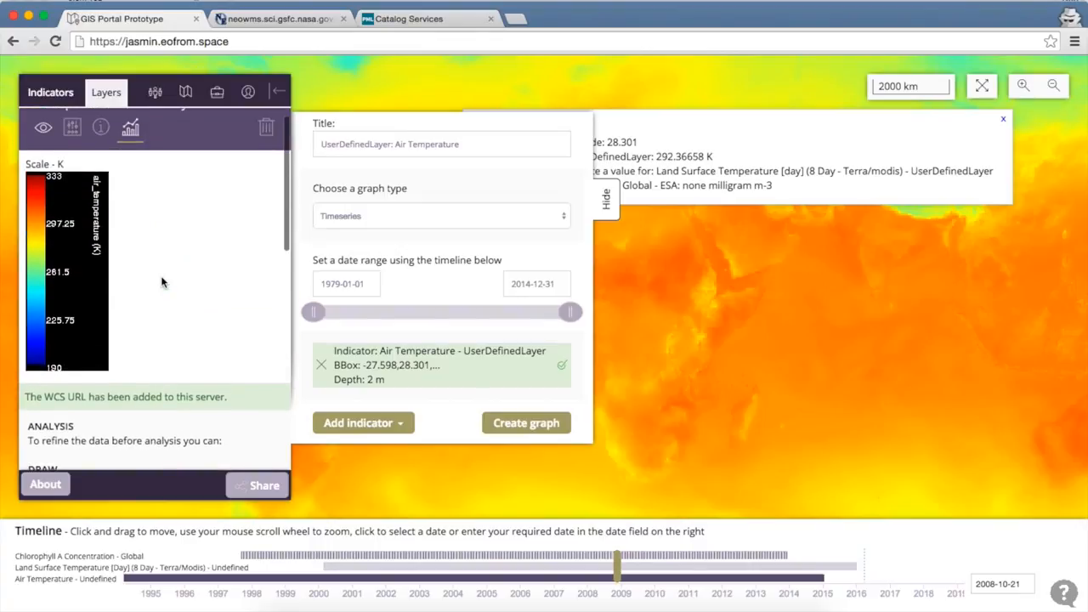
scroll(481, 178, "up", 2)
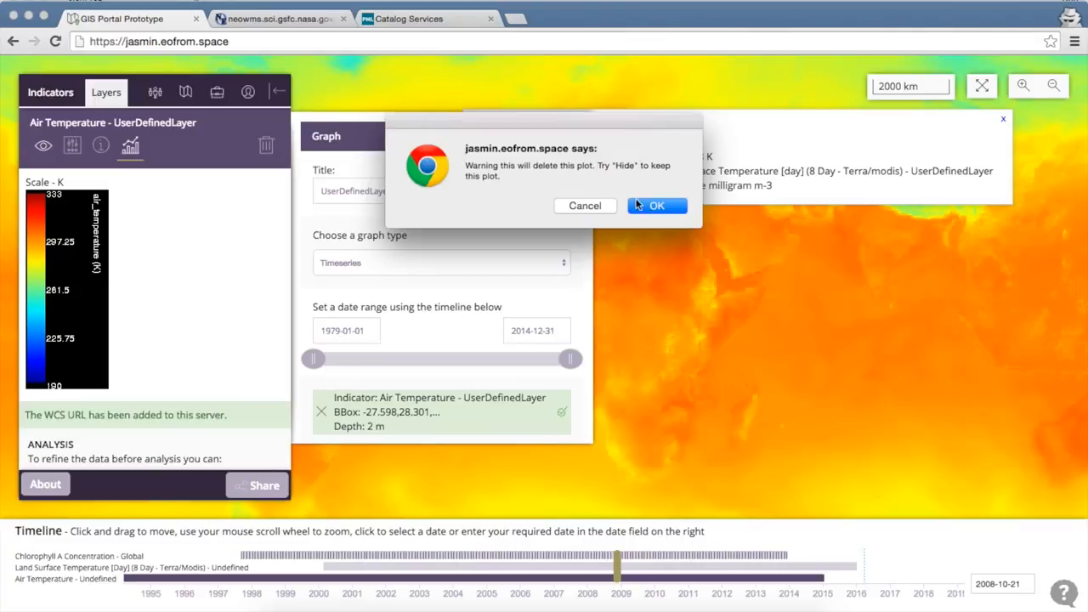
left_click(654, 207)
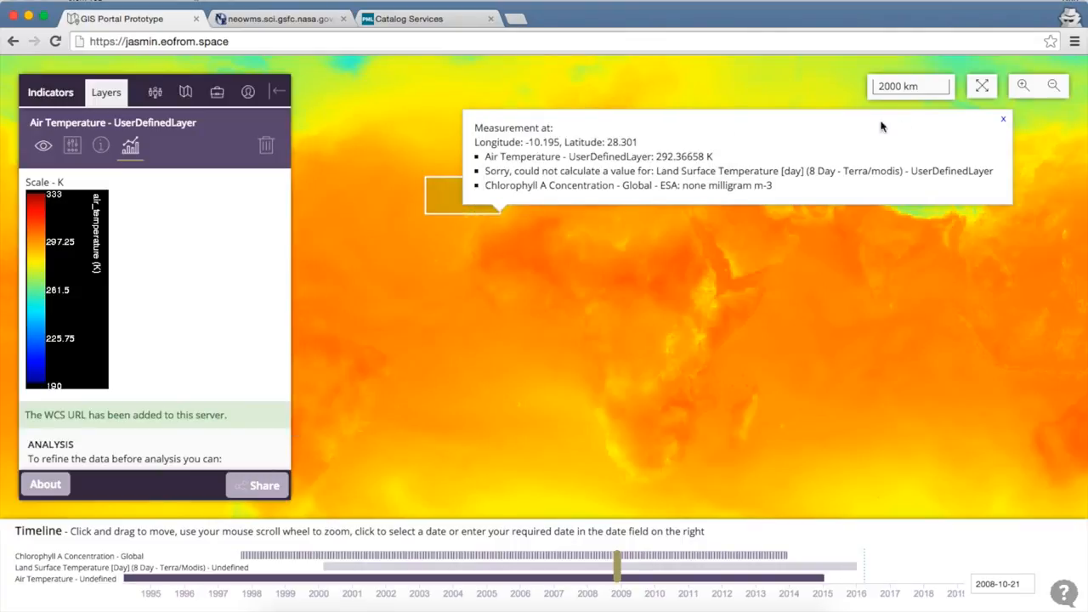
left_click(1000, 120)
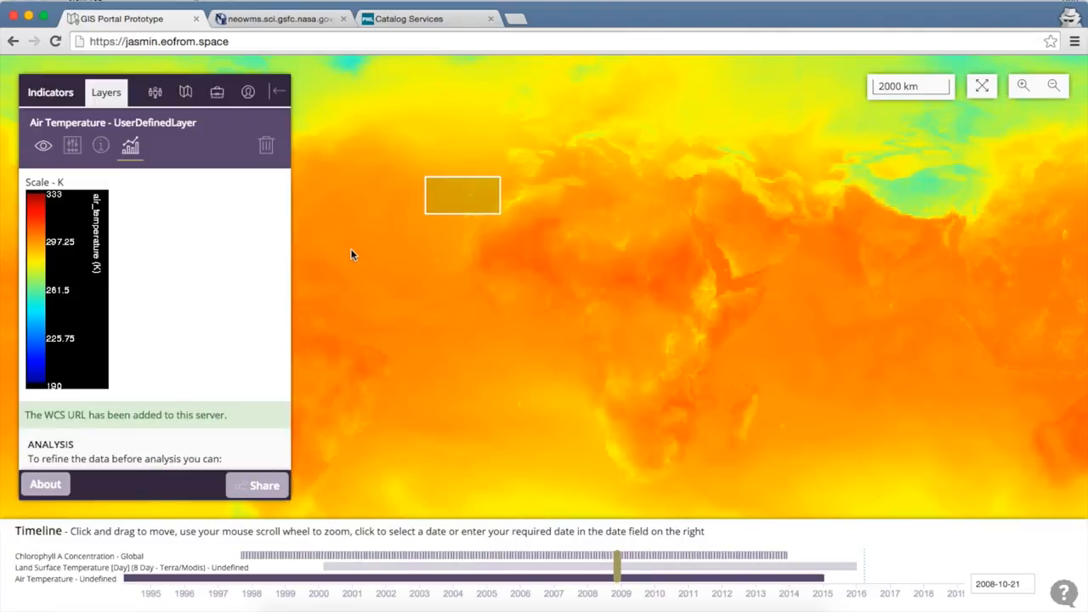
- Reload the GIS portal page and start building a new map
left_click(51, 98)
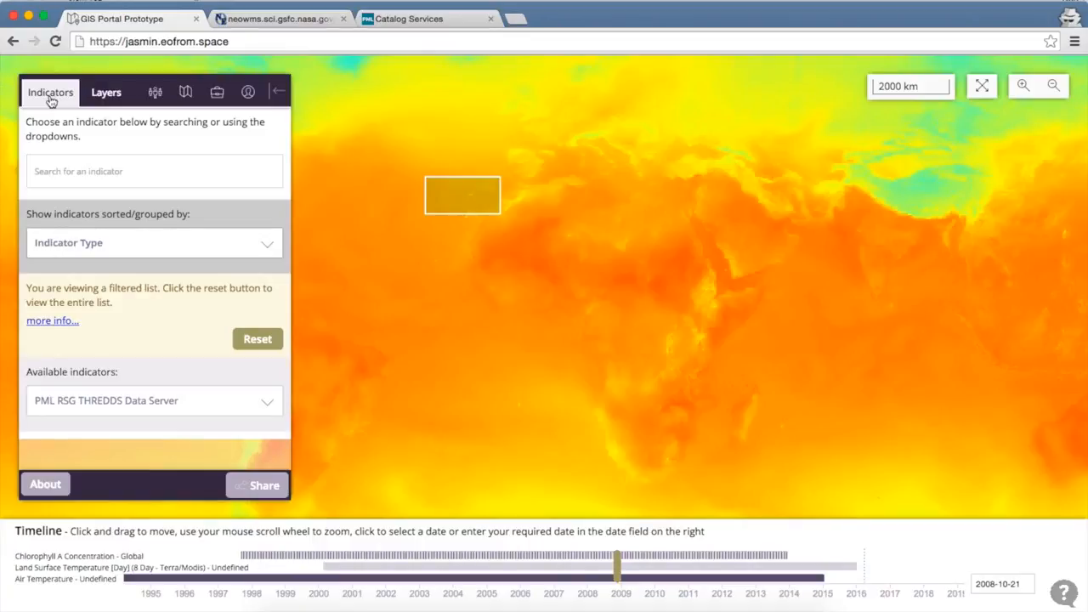
key("super+r")
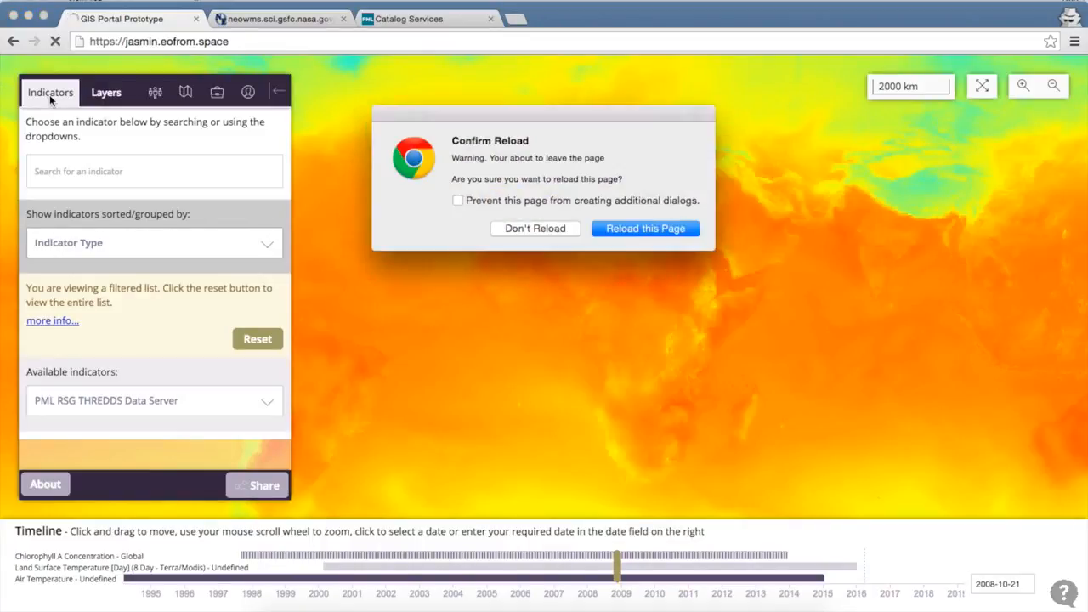
key("Return")
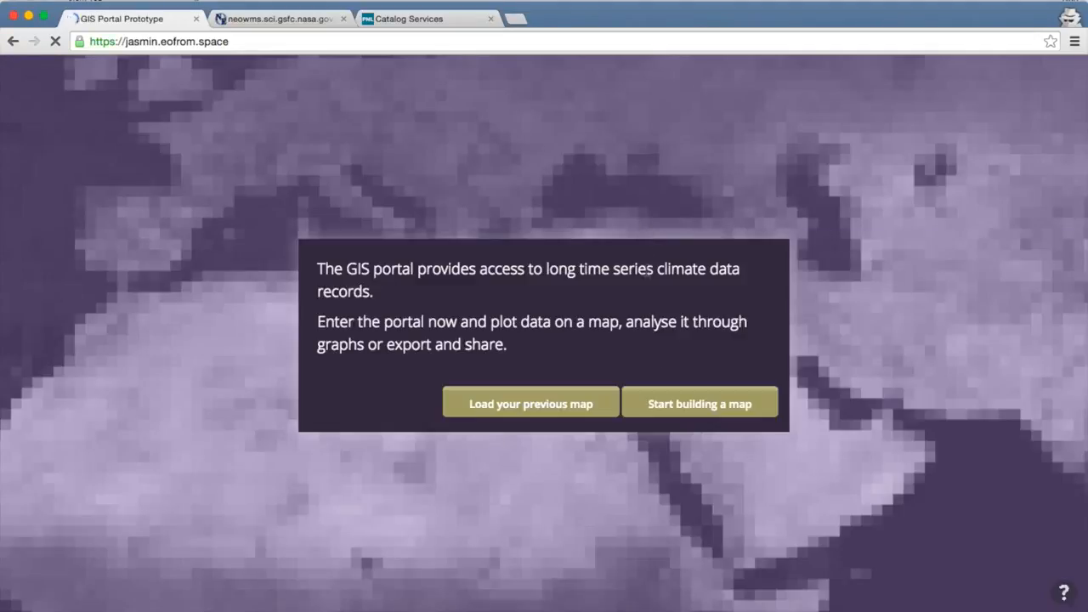
left_click(672, 403)
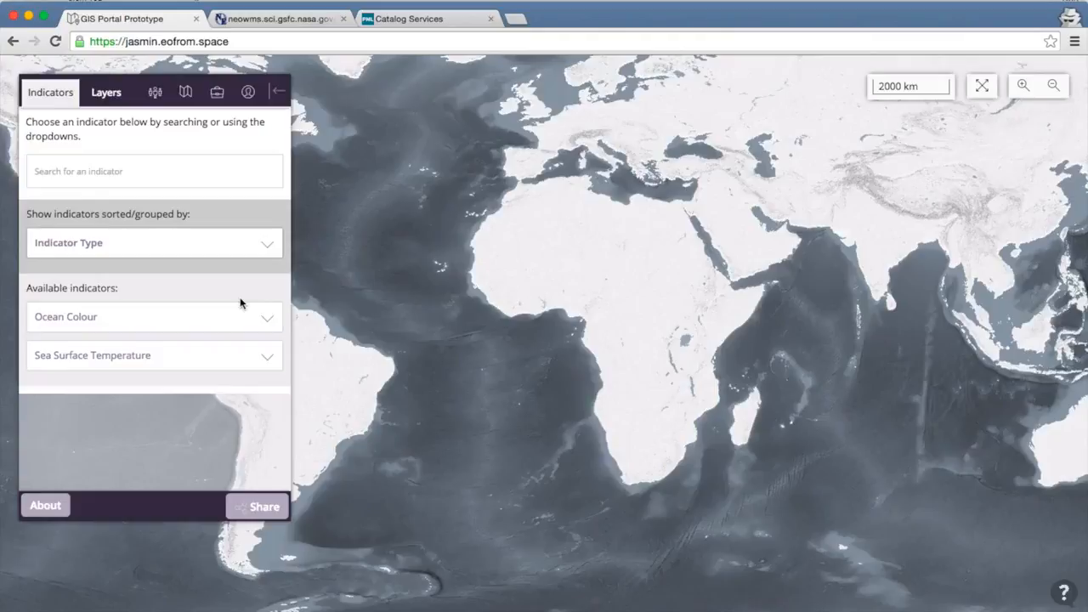
- Sign in to the portal with Google from the User Dashboard, entering the account e-mail and password
left_click(248, 93)
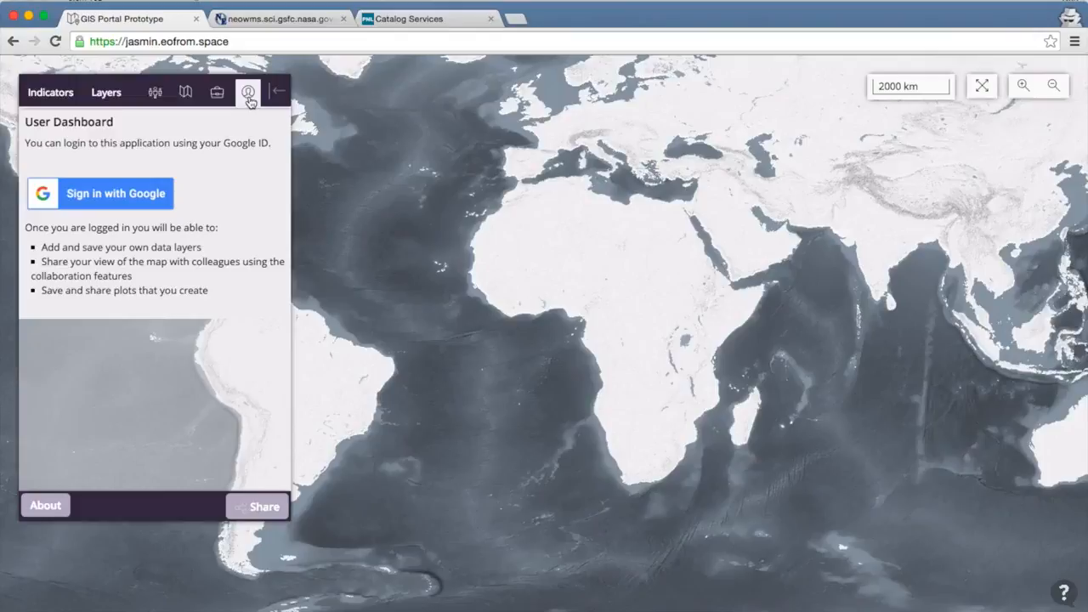
left_click(99, 201)
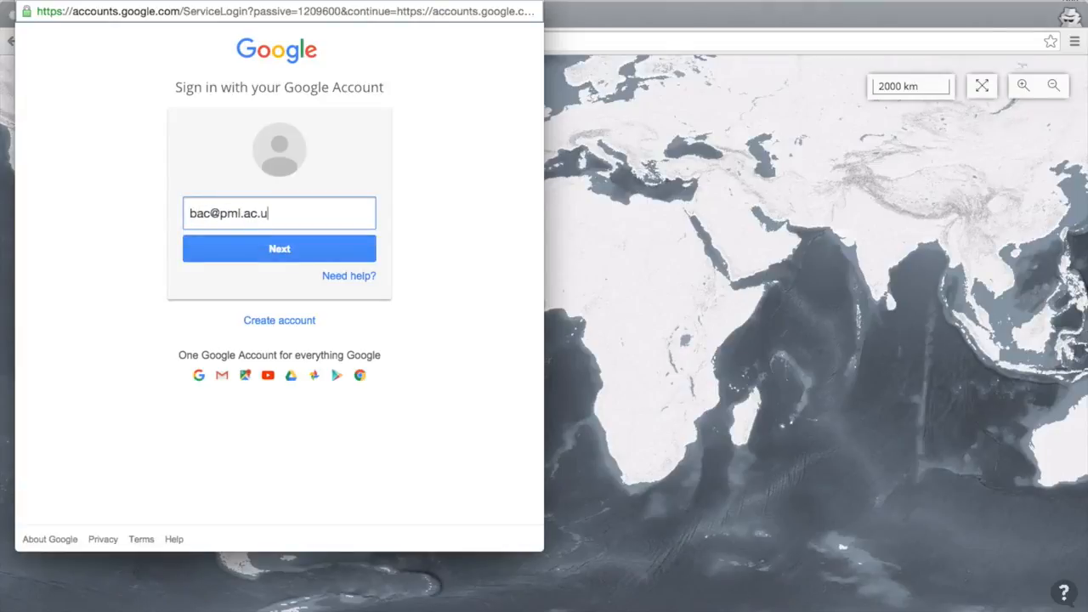
key("Return")
type("•••")
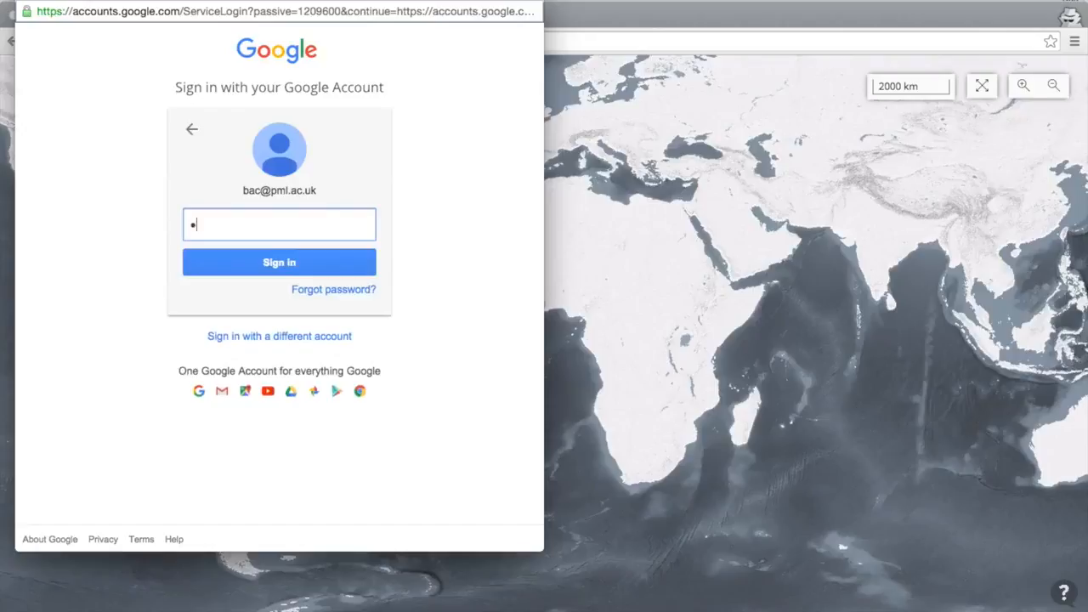
type("•••••")
key("Return")
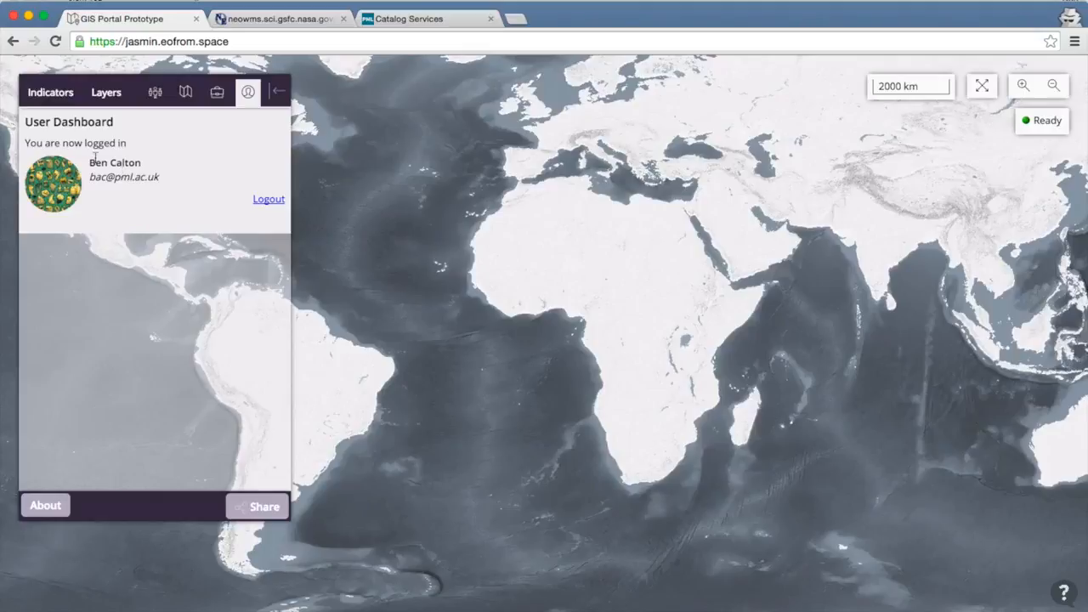
left_click(185, 96)
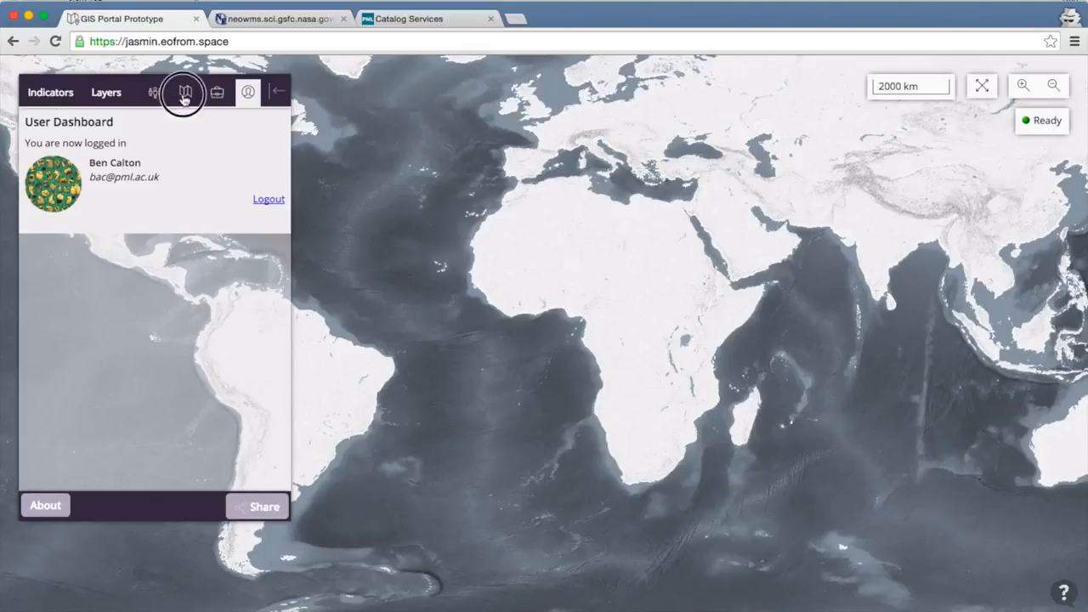
left_click(280, 19)
left_click(282, 36)
key("super+c")
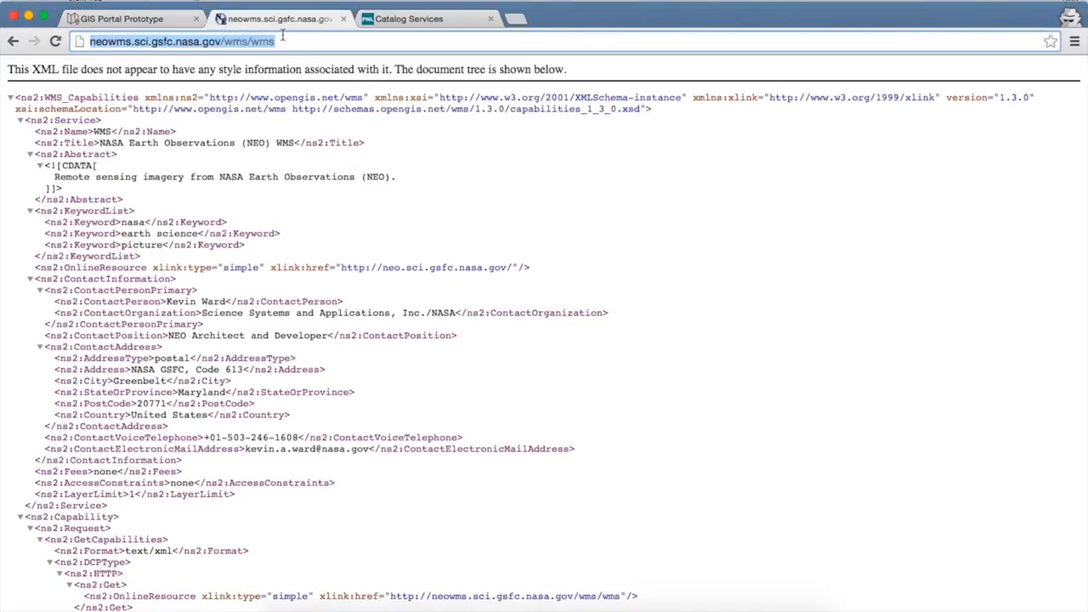
left_click(175, 15)
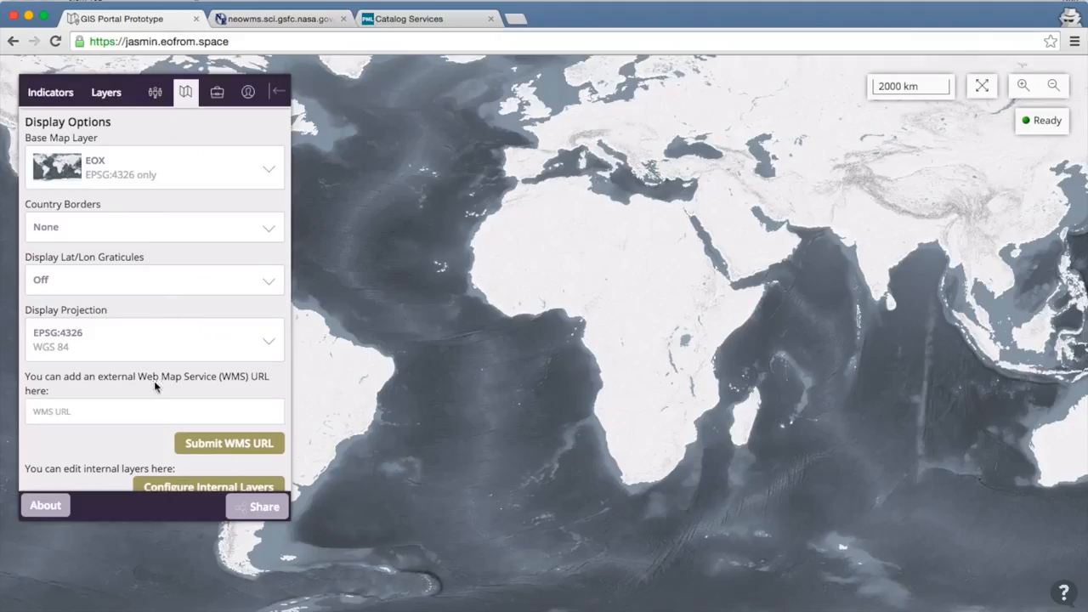
left_click(154, 414)
key("super+v")
left_click(210, 444)
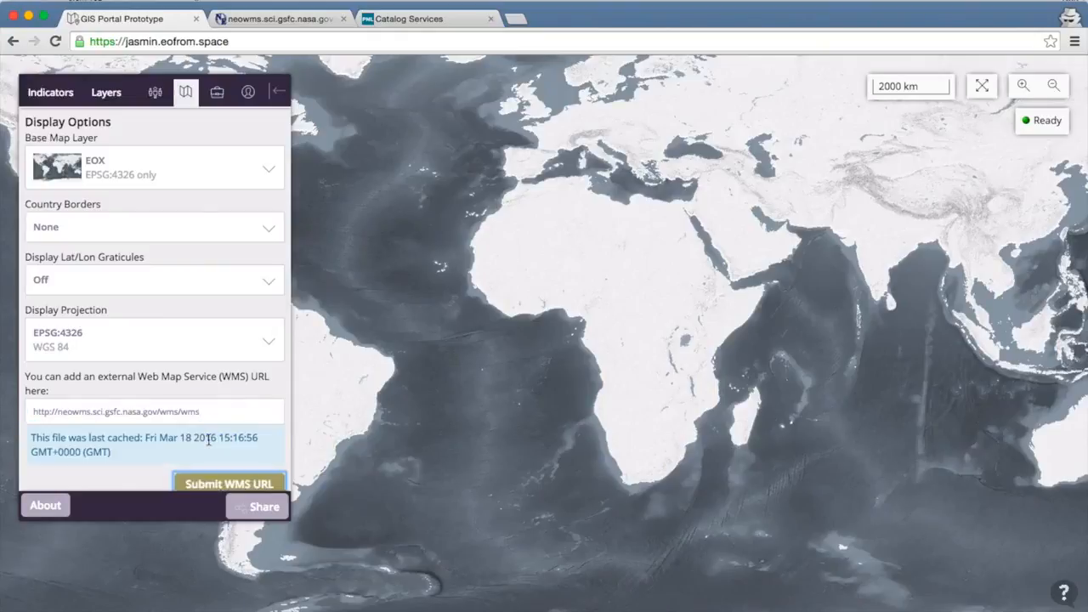
left_click(225, 484)
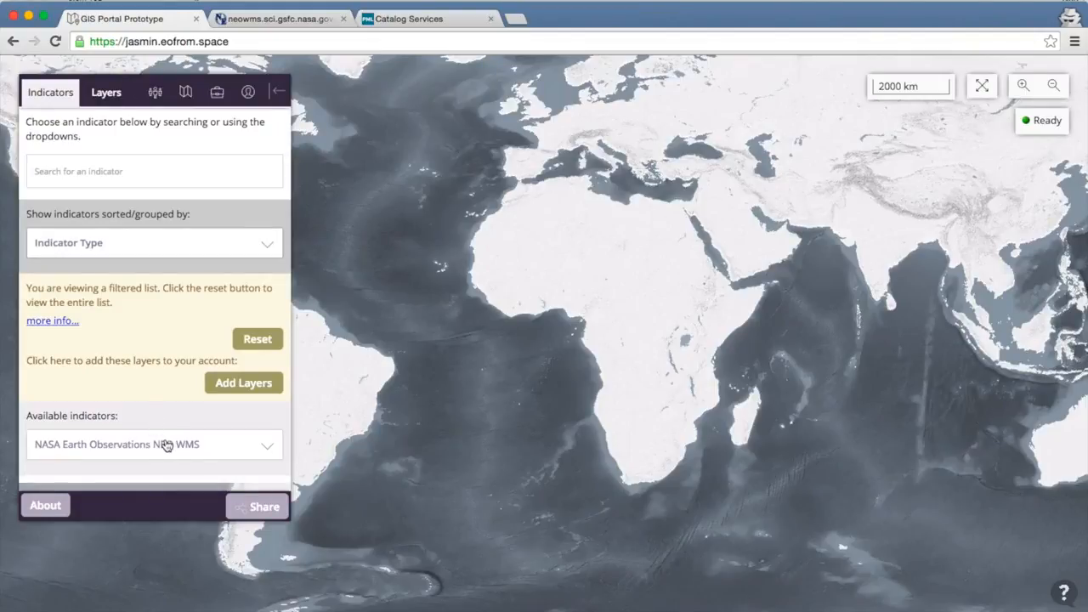
- Start adding the NASA Earth Observations NEO WMS layers to the account and correct the provider to "Science Systems and Applications, Inc/NASA"
left_click(167, 446)
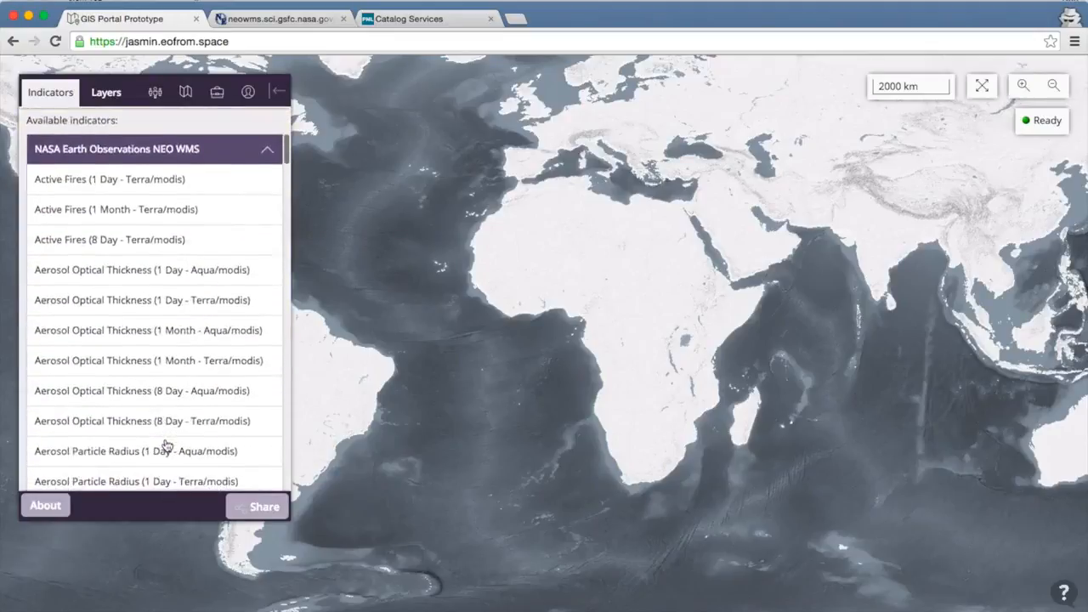
scroll(165, 442, "up", 2)
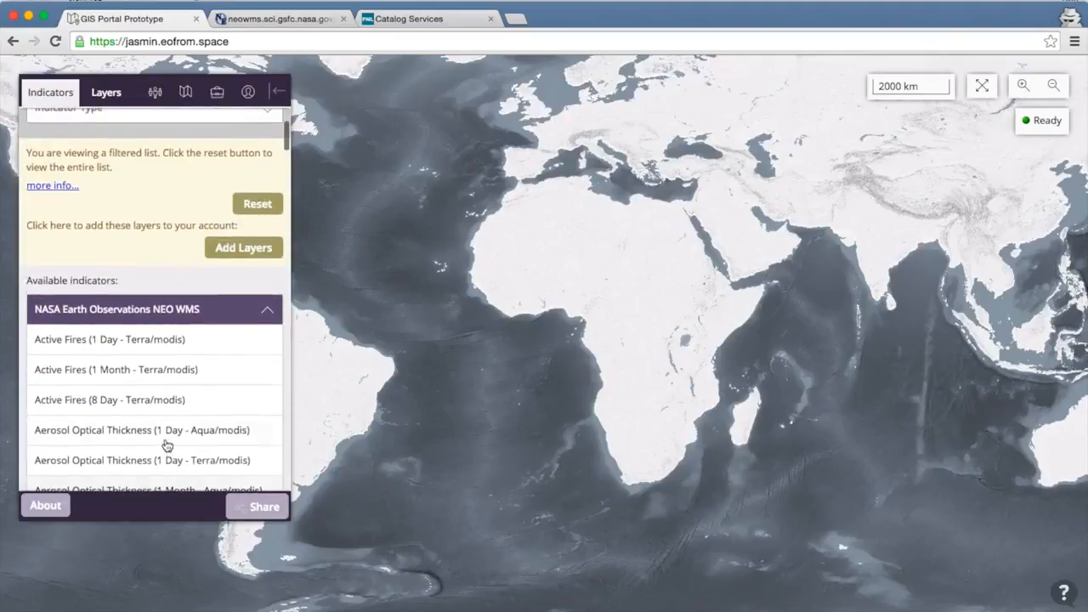
left_click(250, 252)
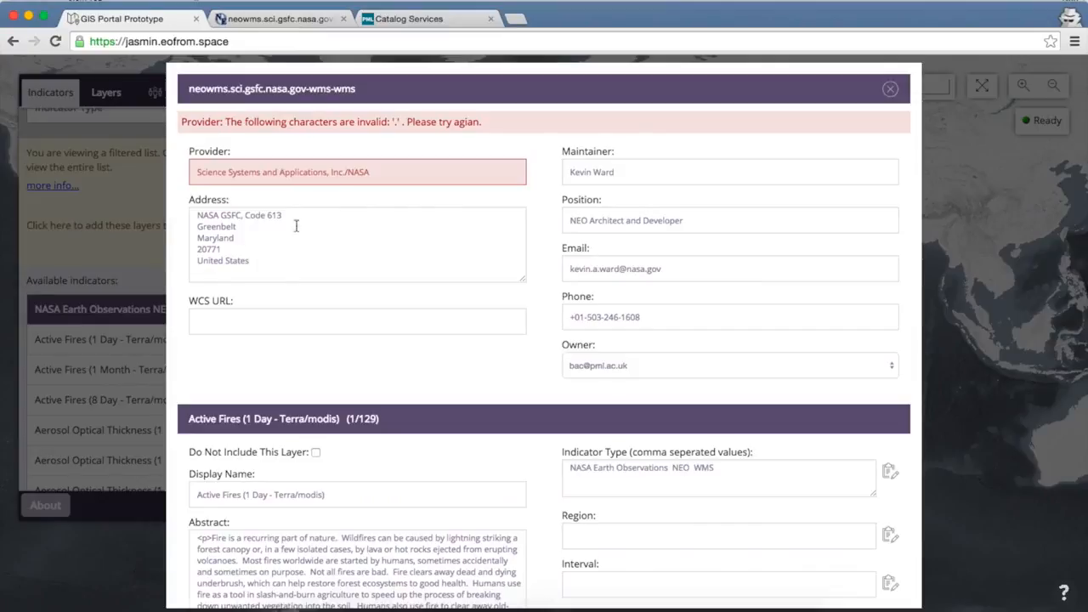
left_click(346, 173)
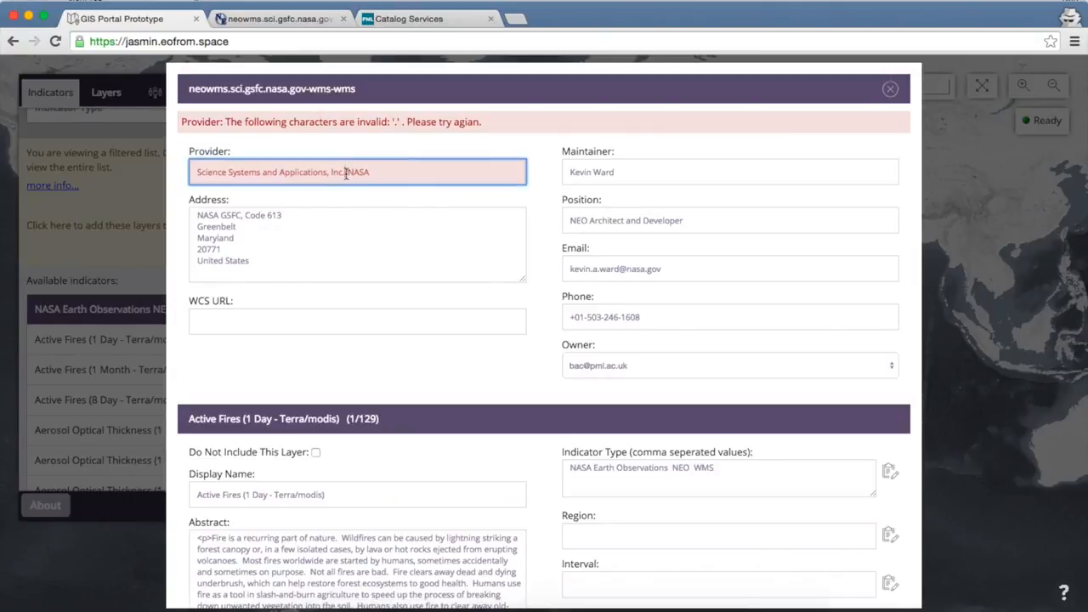
key("BackSpace")
type("/")
left_click(360, 225)
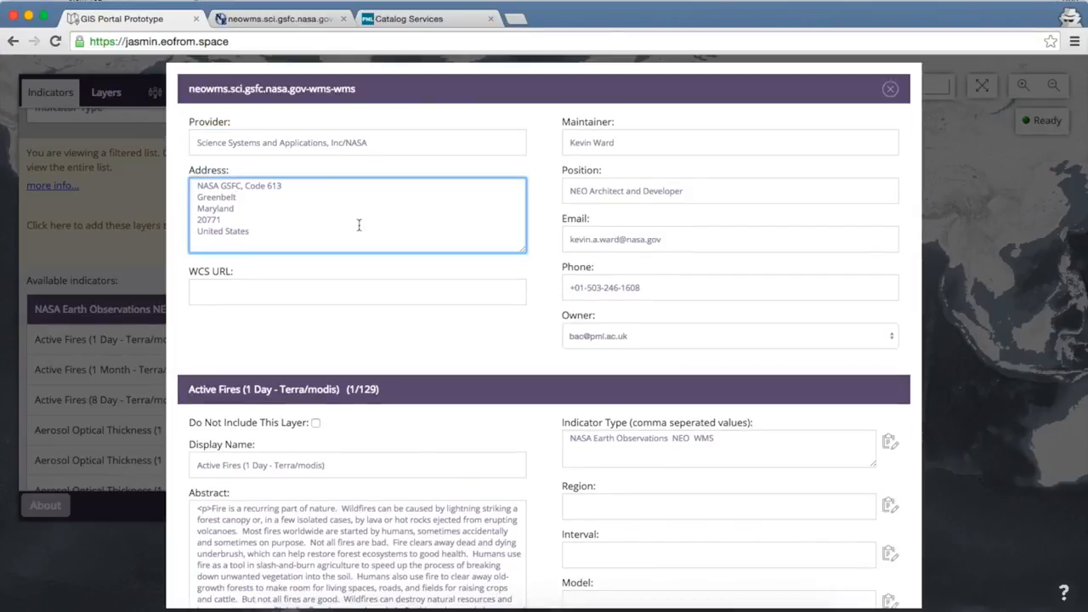
- Examine the server details and the editable metadata fields of Active Fires (1 Day - Terra/modis) and layer 5, Aerosol Optical Thickness (1 Day - Terra/modis)
scroll(457, 425, "down", 5)
scroll(458, 425, "up", 6)
scroll(601, 344, "down", 5)
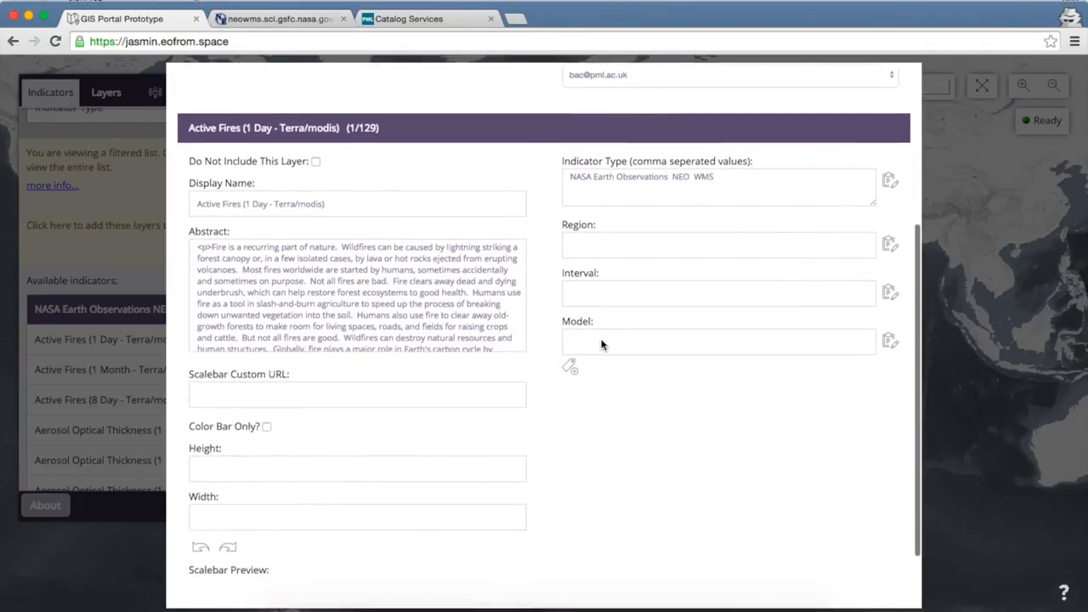
scroll(601, 344, "down", 2)
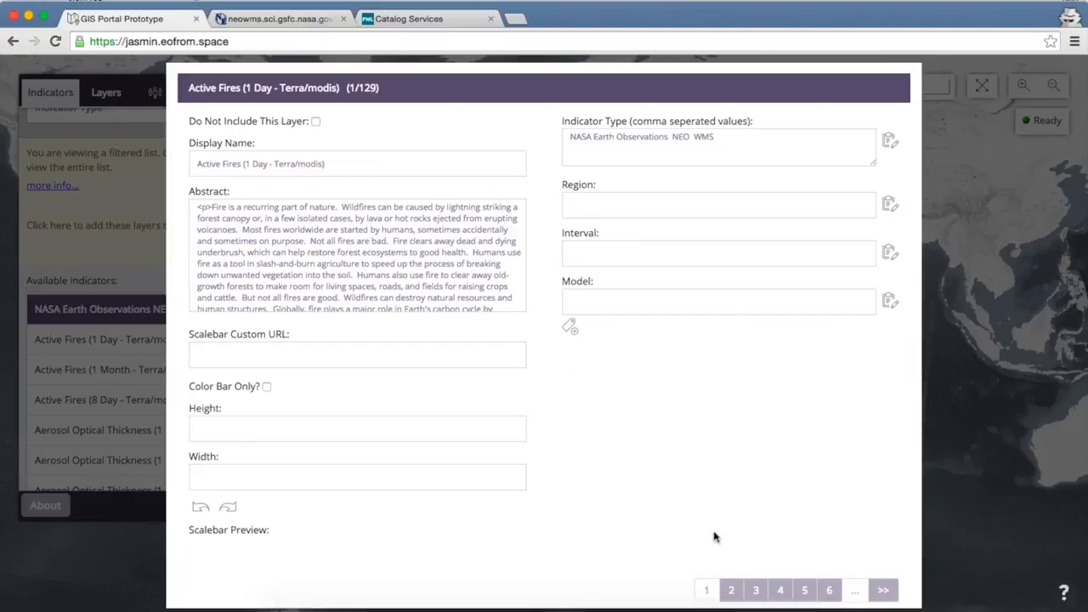
scroll(746, 557, "down", 1)
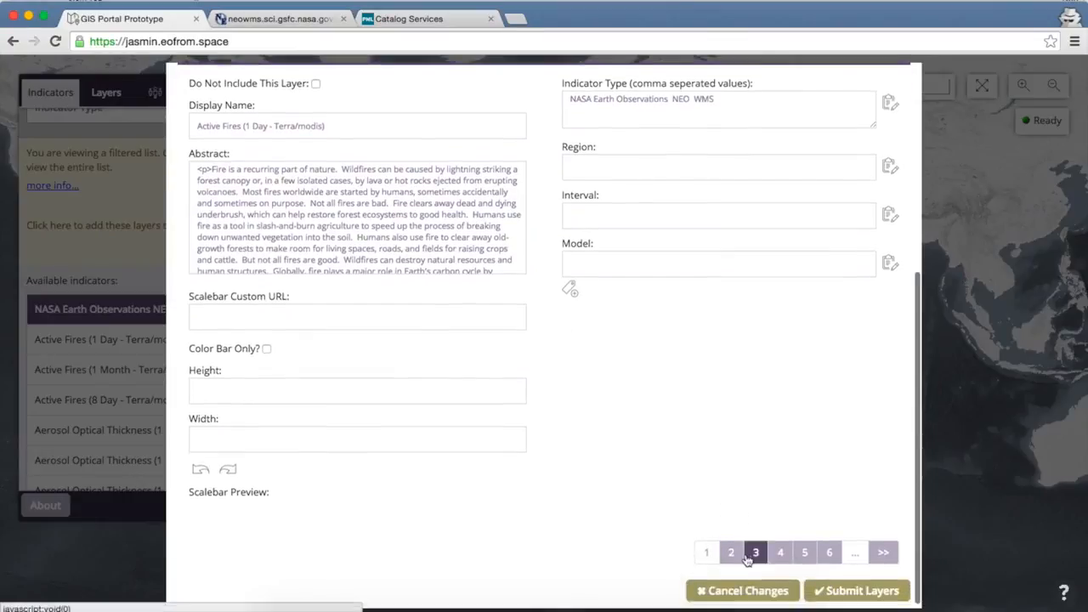
left_click(805, 553)
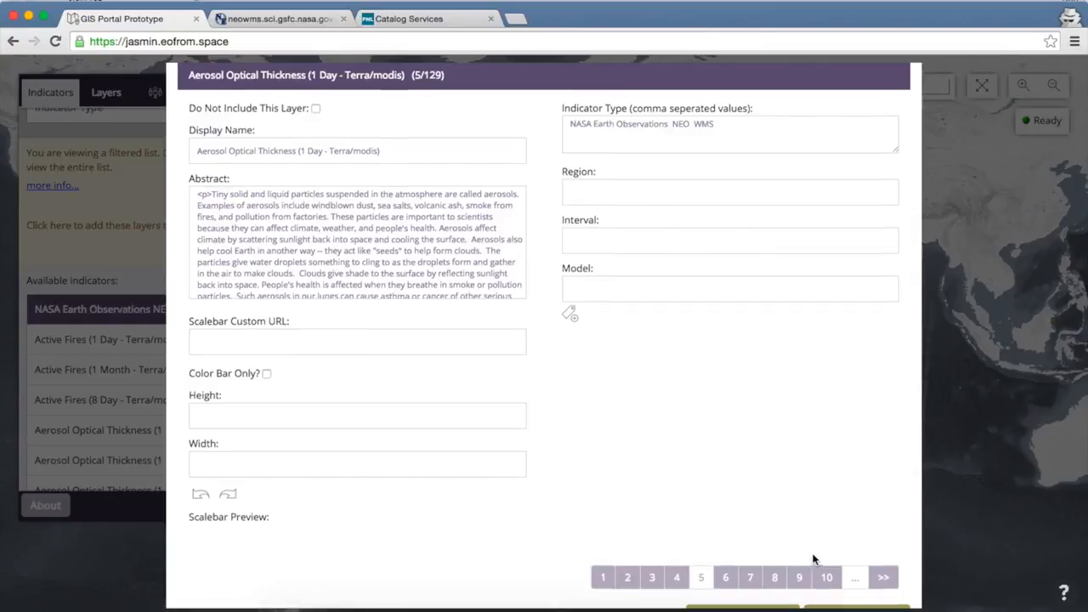
scroll(813, 559, "up", 1)
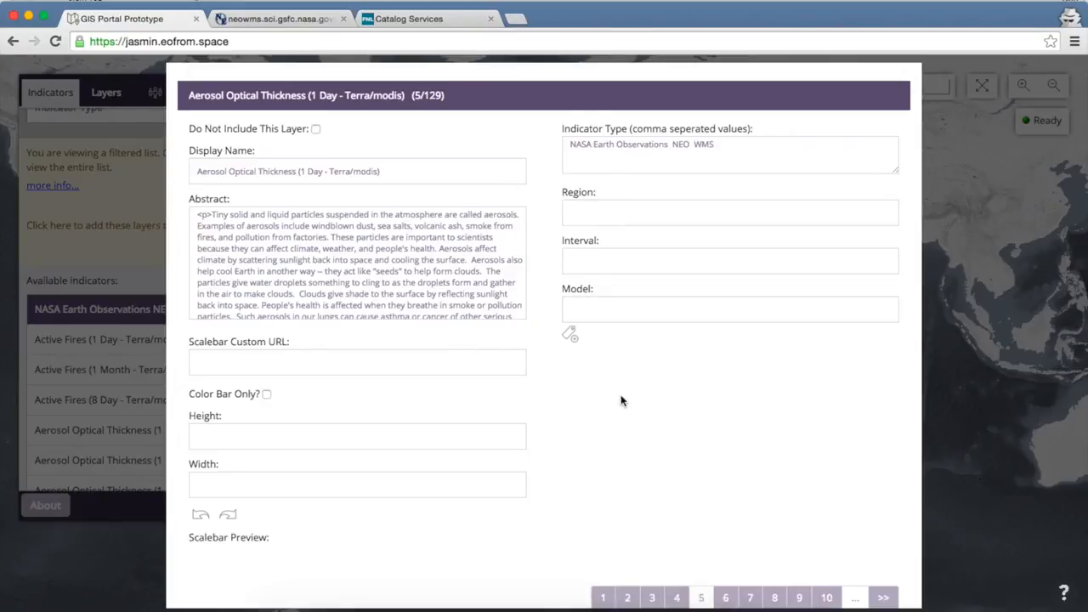
scroll(621, 402, "down", 2)
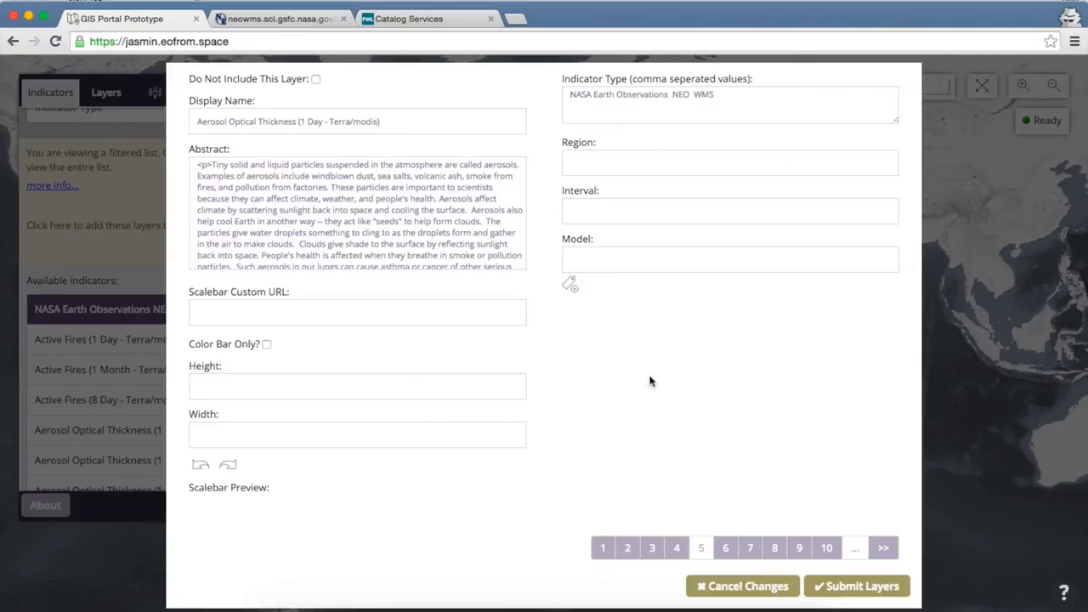
scroll(633, 377, "up", 10)
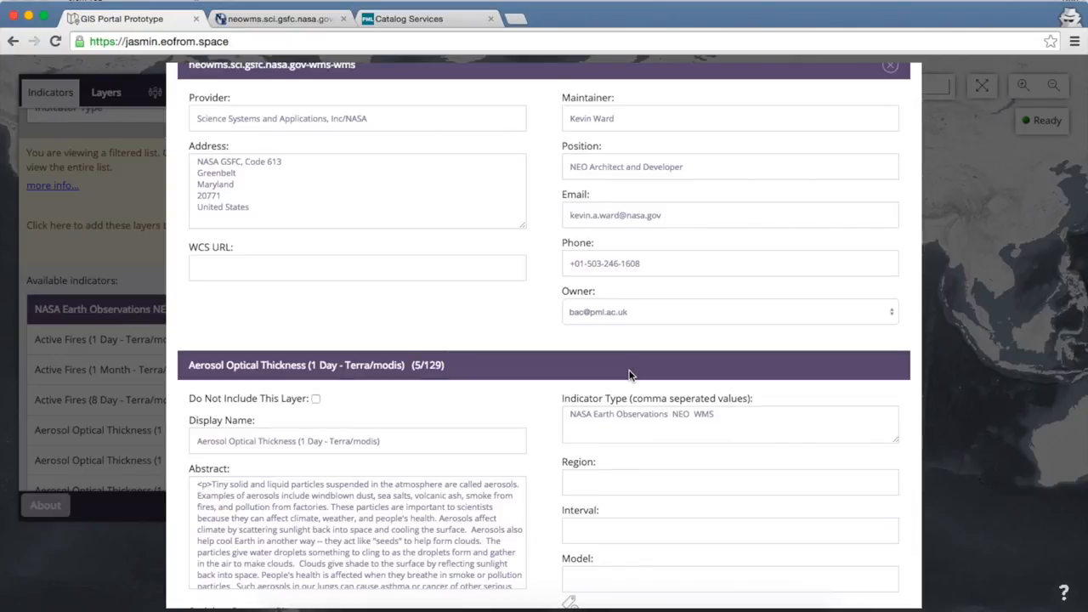
scroll(629, 375, "down", 5)
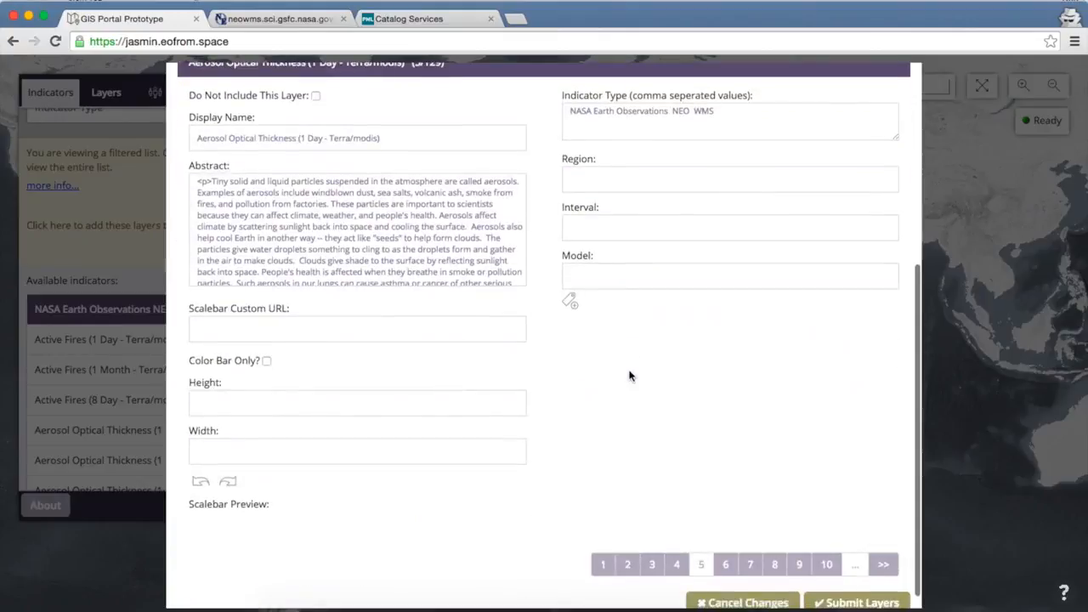
scroll(821, 545, "down", 1)
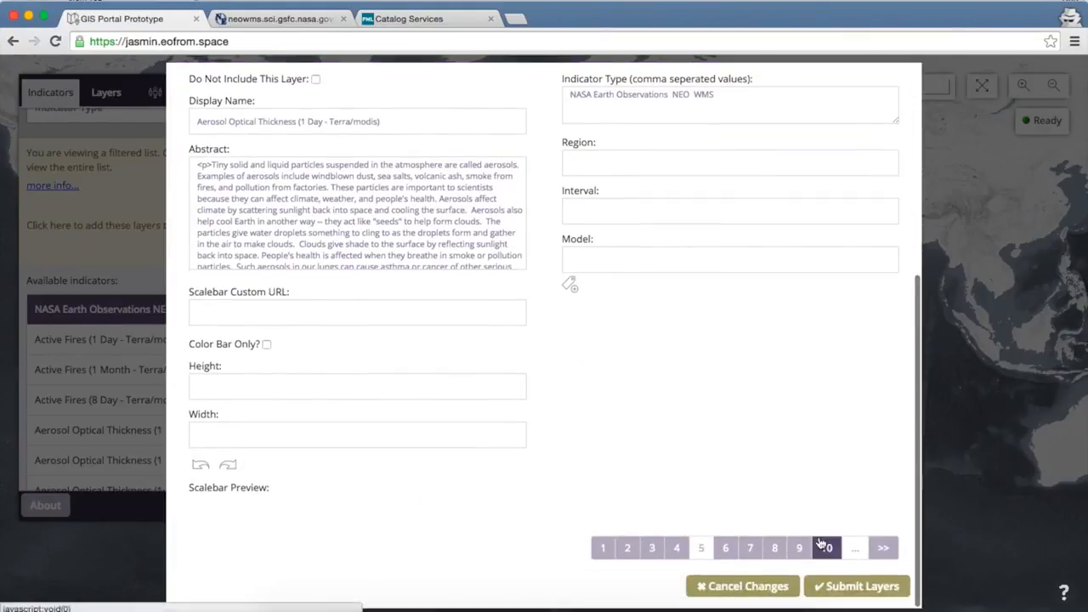
- Submit the NASA layers to the account and load Active Fires (8 Day - Terra/modis) from the NASA Earth Observations NEO WMS indicators
left_click(845, 589)
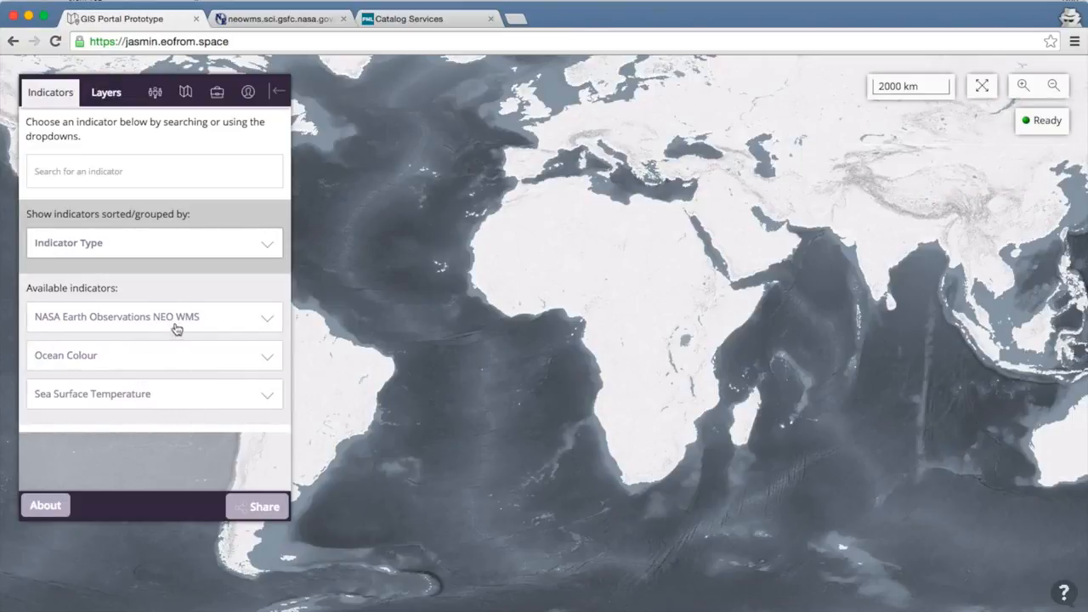
left_click(176, 322)
scroll(177, 327, "down", 2)
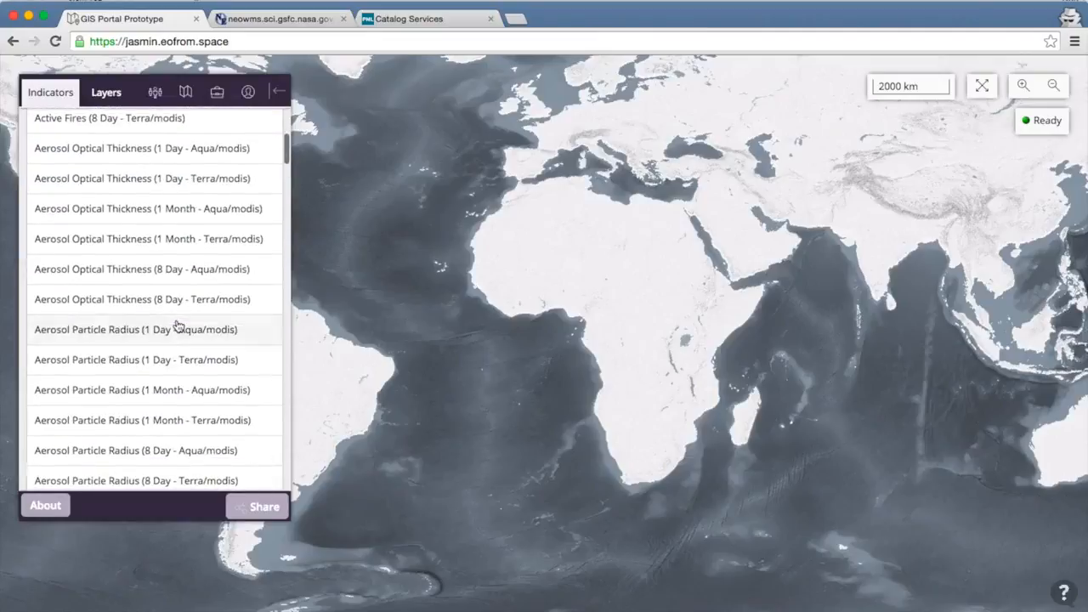
scroll(177, 327, "up", 1)
scroll(177, 325, "down", 1)
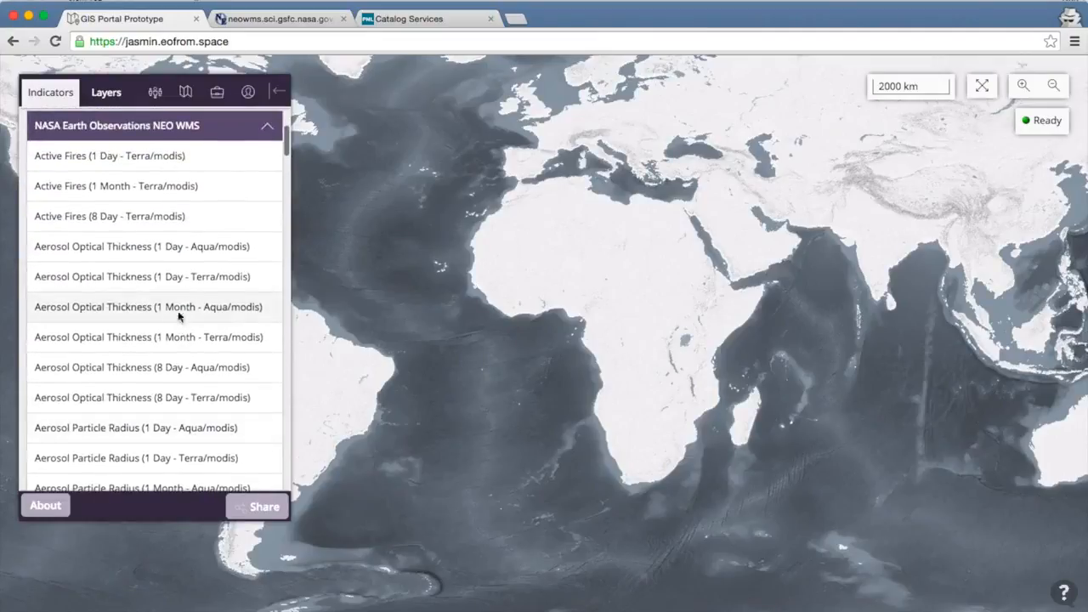
left_click(187, 219)
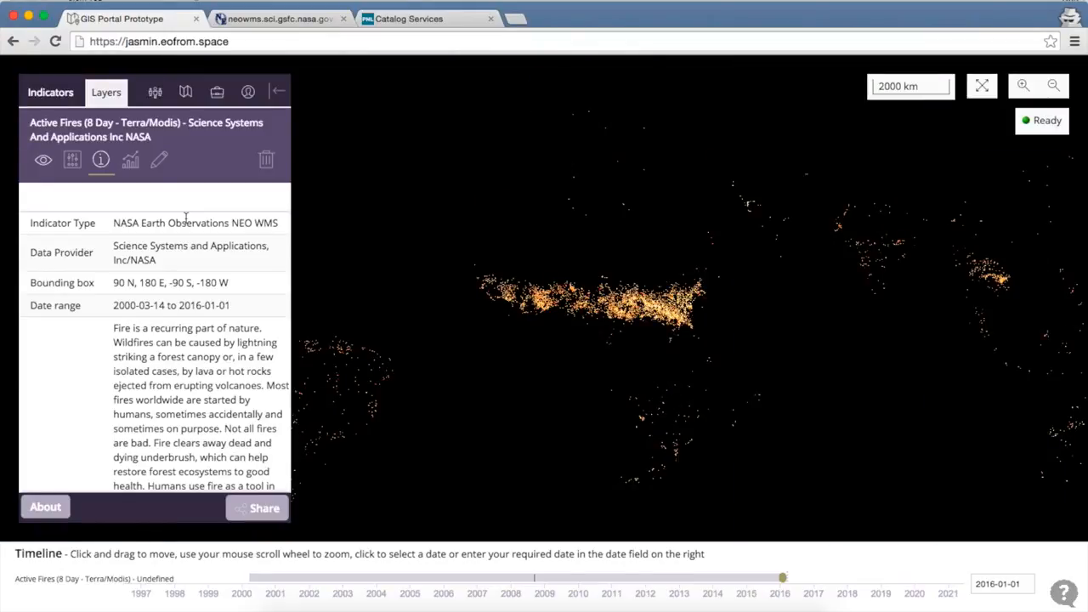
- Reload the portal, start building a new map, and check the login status and the saved indicators
key("super+r")
key("Return")
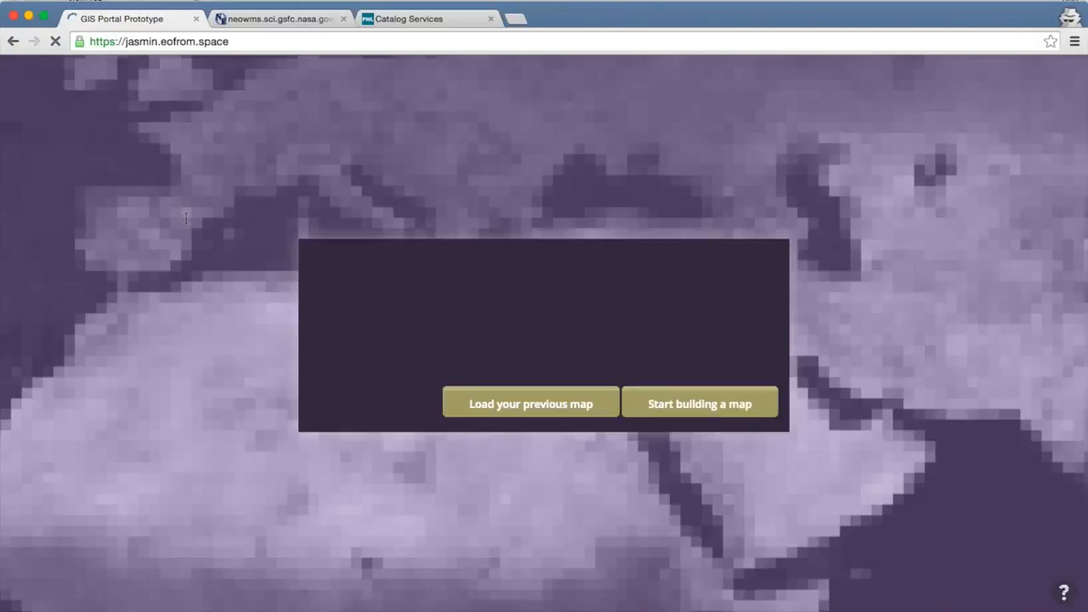
left_click(692, 408)
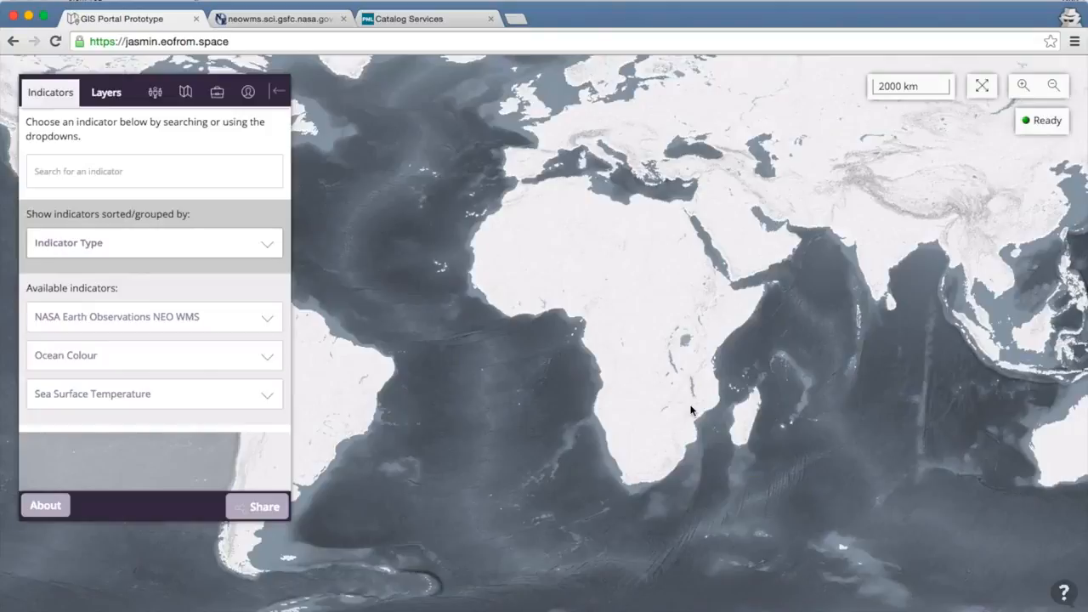
left_click(247, 92)
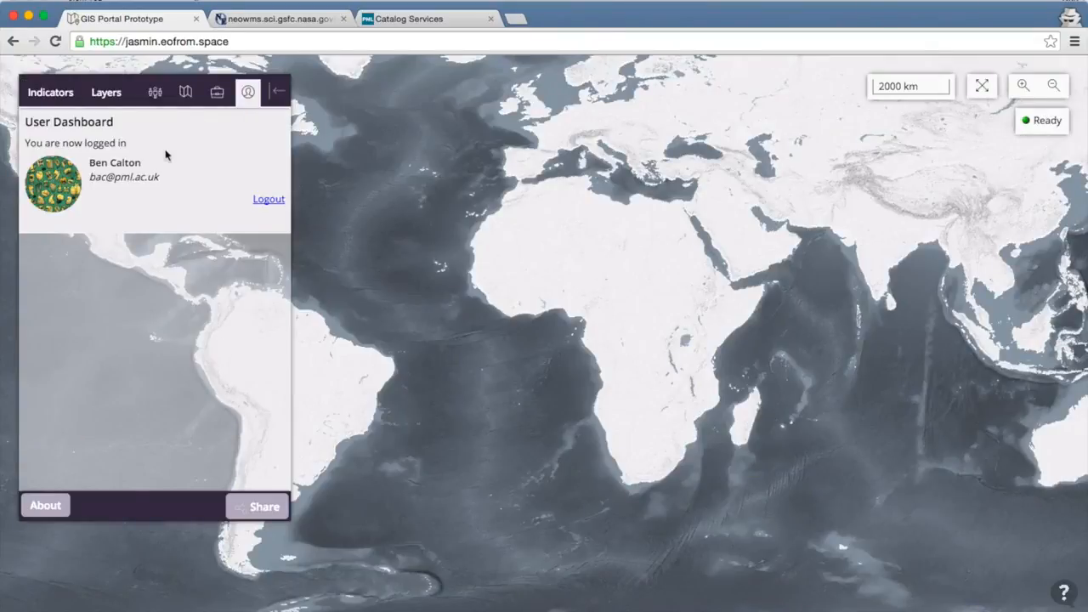
left_click(56, 103)
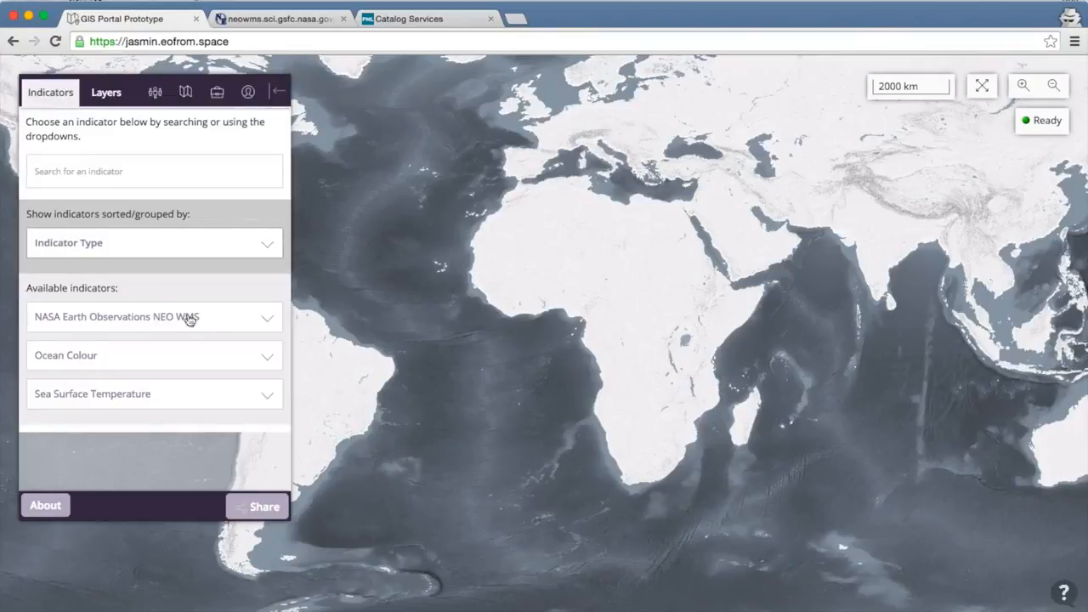
- Log out of the portal account and check which indicators are offered without a login
left_click(249, 92)
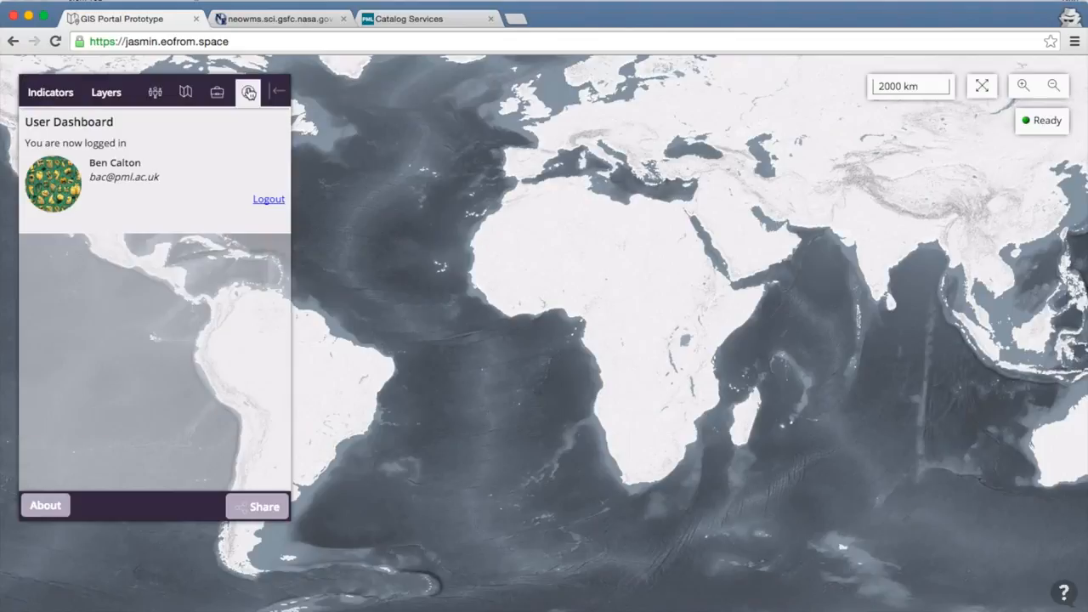
left_click(269, 201)
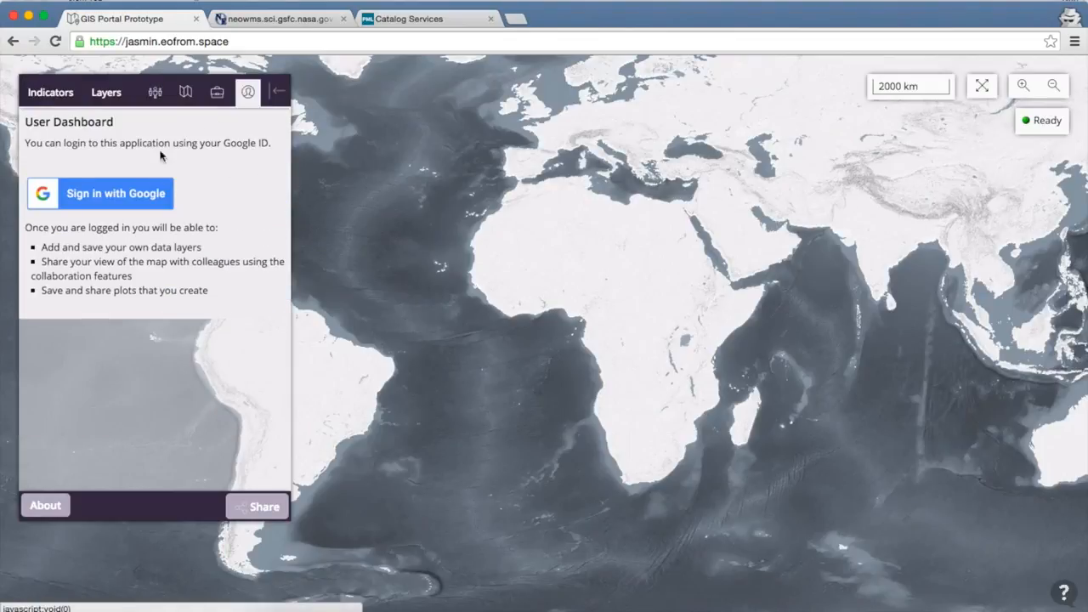
left_click(54, 97)
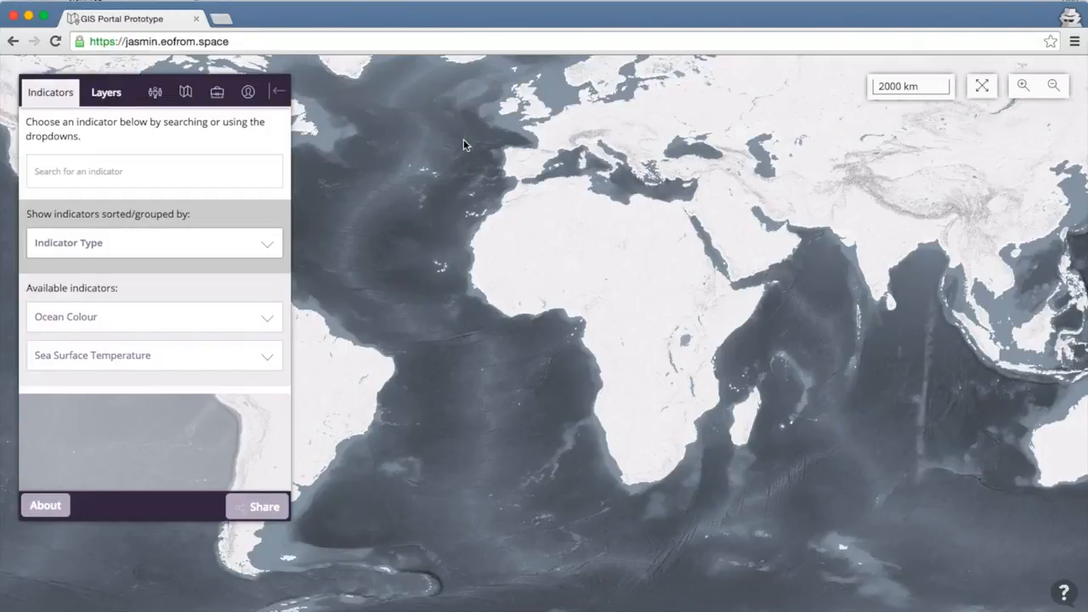
- Sign in to the portal with Google, entering the account's e-mail address and password
left_click(248, 92)
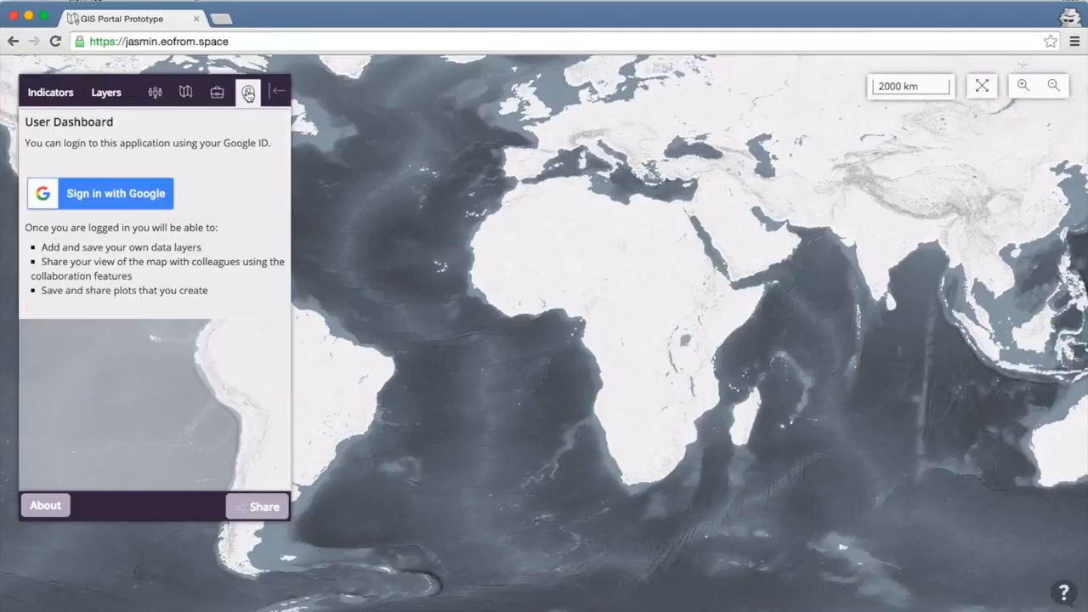
left_click(127, 194)
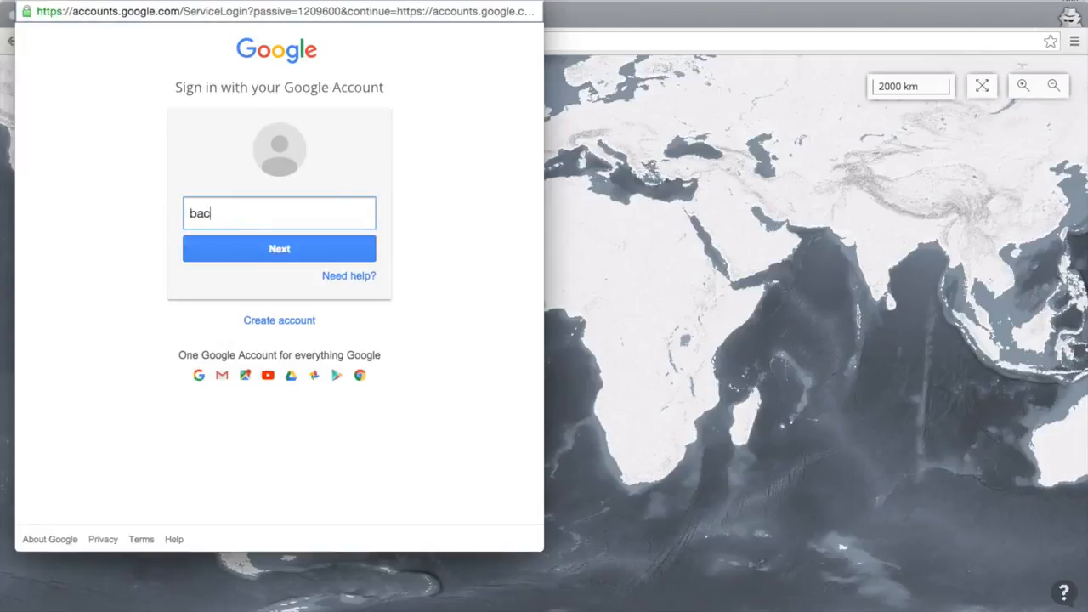
key("Return")
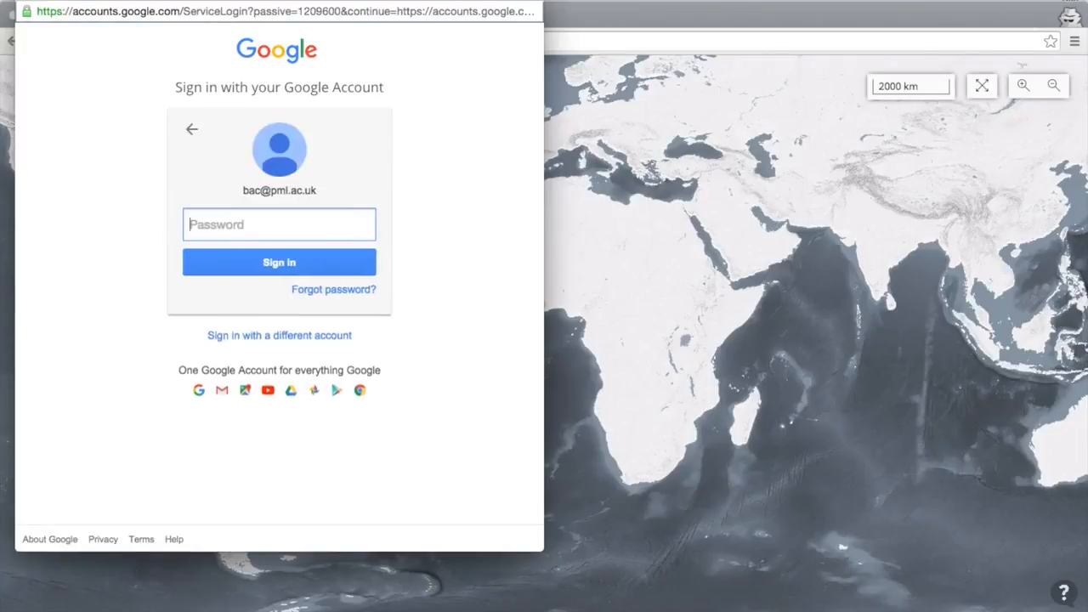
type("•••••••")
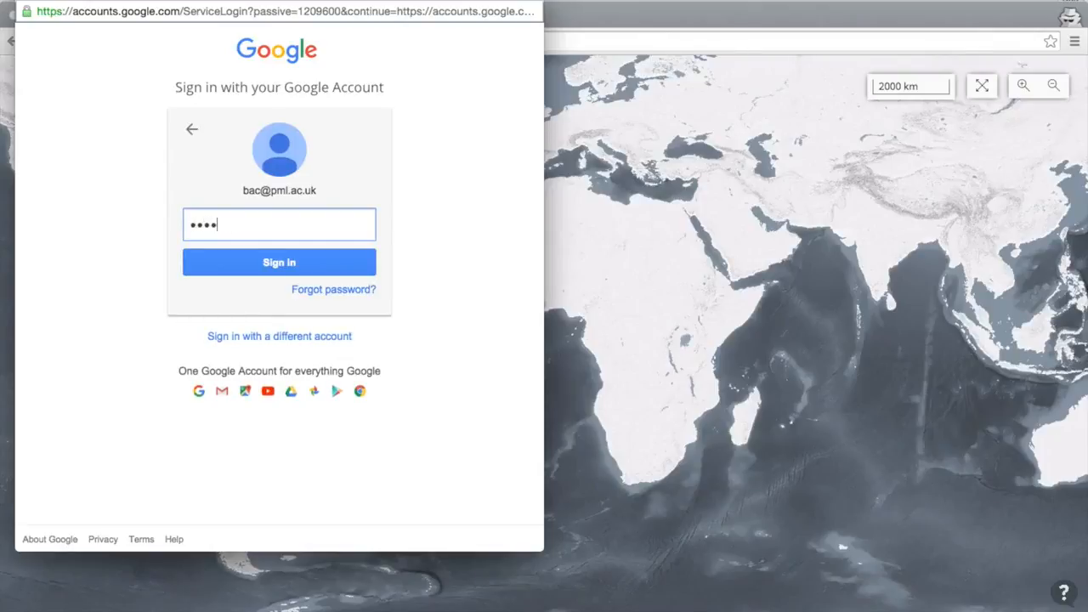
type("•")
key("Return")
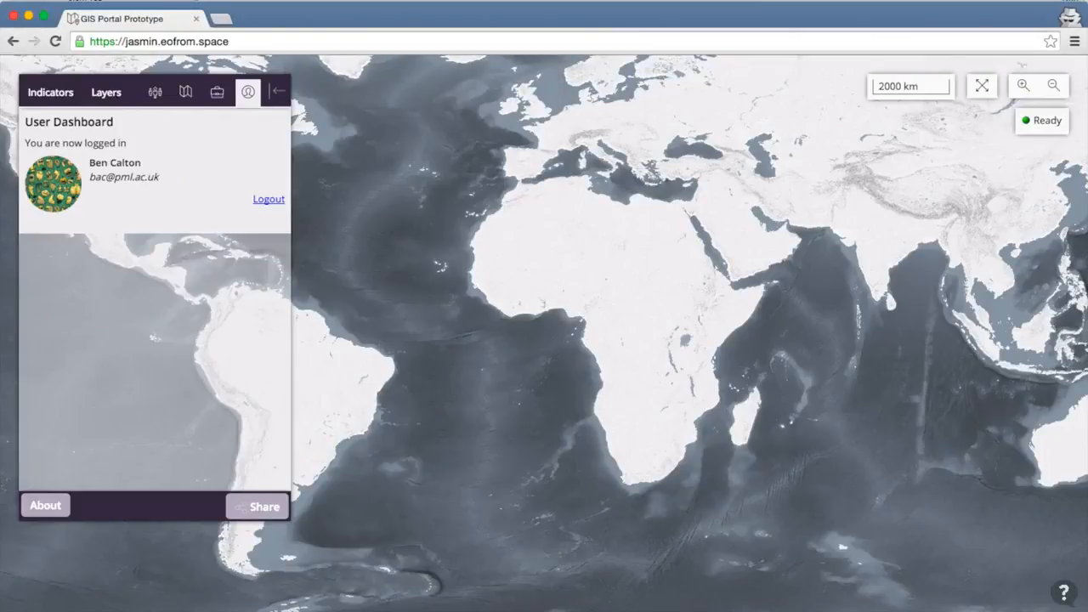
- Host a new collaboration session and select the room's invitation link for sharing
left_click(153, 95)
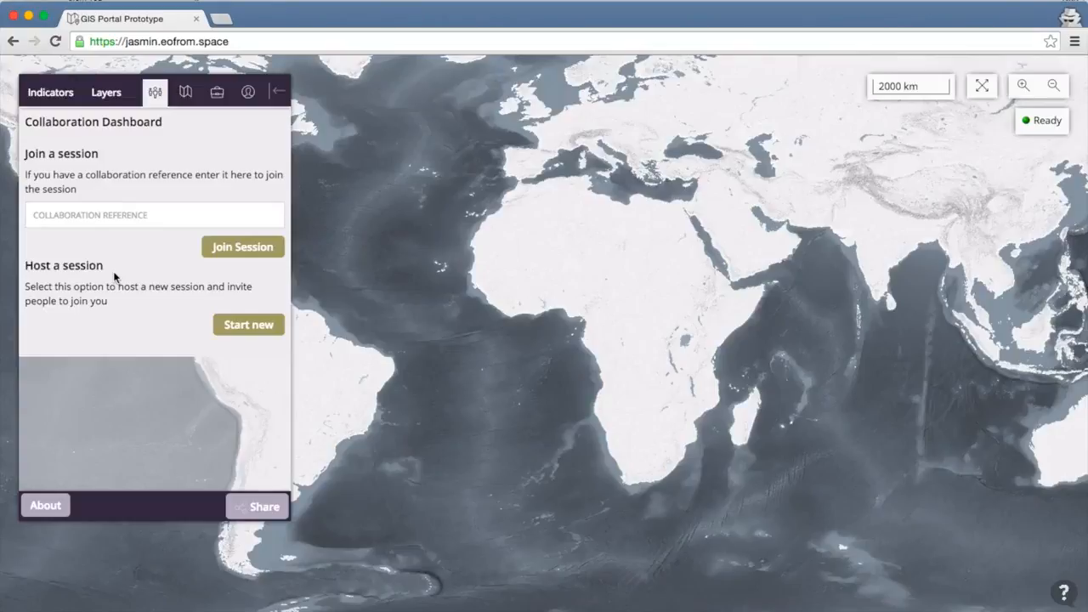
left_click(250, 330)
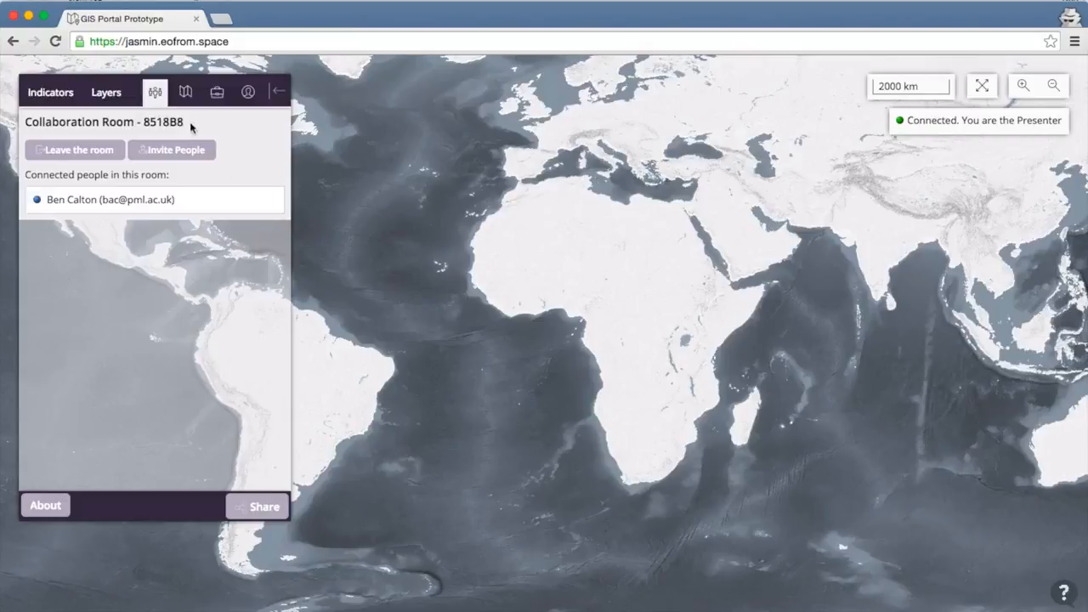
left_click(177, 152)
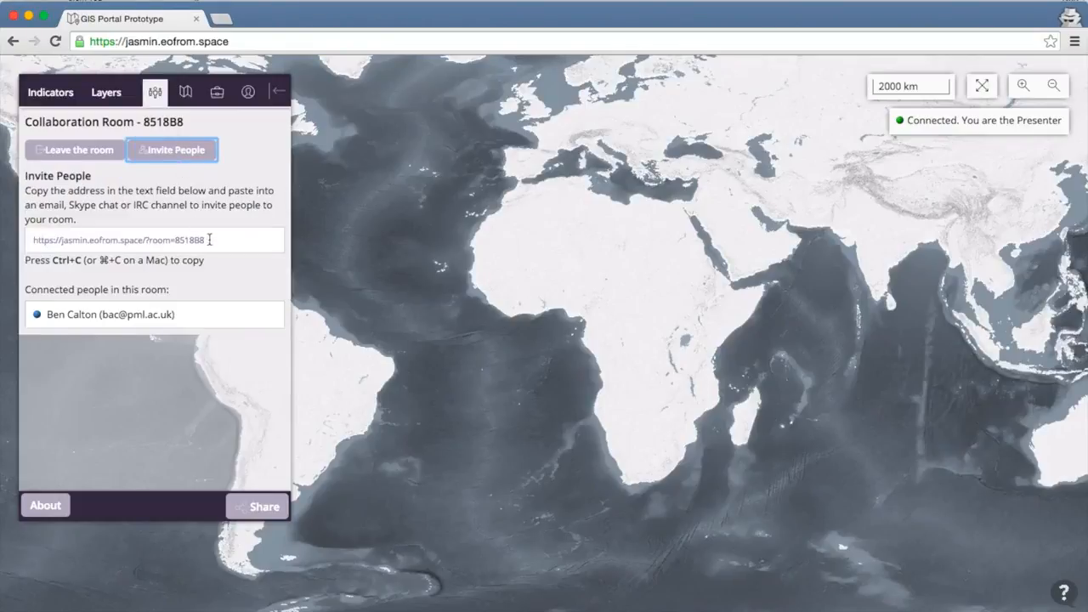
left_click(211, 240)
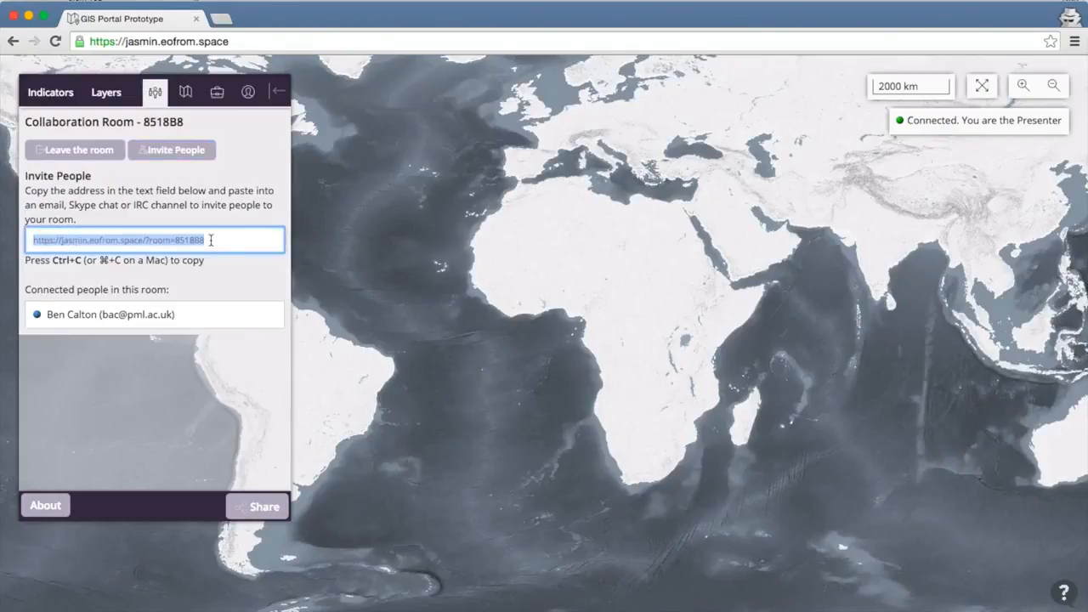